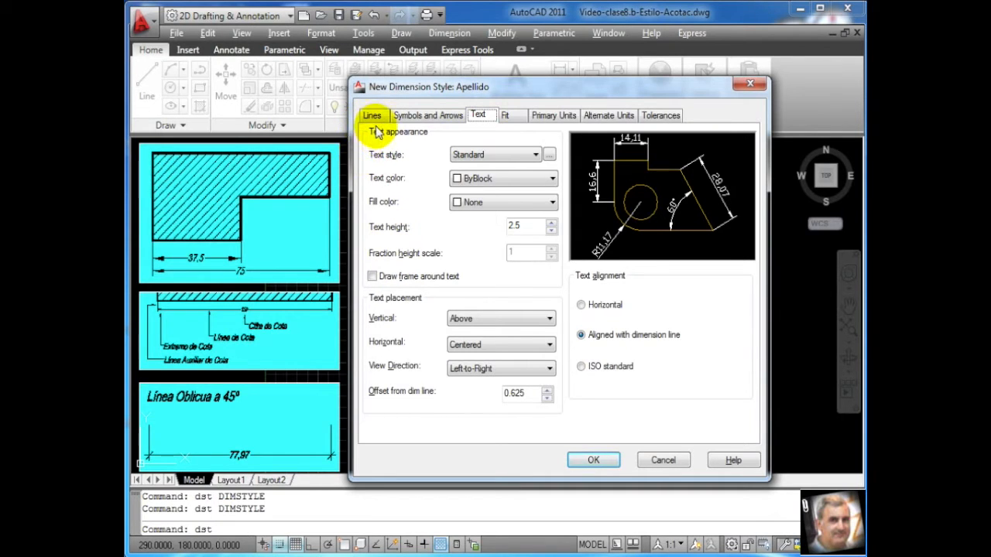
{"action": "mouse_move", "coordinate": [359, 127]}
{"action": "left_mouse_down"}
{"action": "mouse_move", "coordinate": [449, 220]}
{"action": "mouse_move", "coordinate": [515, 249]}
{"action": "mouse_move", "coordinate": [562, 302]}
{"action": "mouse_move", "coordinate": [566, 287]}
{"action": "left_mouse_up"}
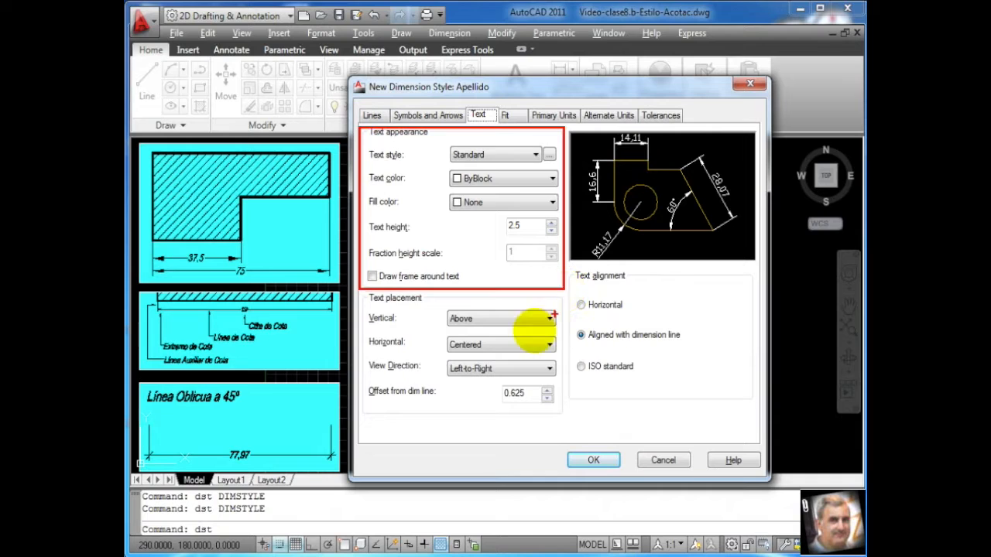
{"action": "mouse_move", "coordinate": [361, 294]}
{"action": "left_mouse_down"}
{"action": "mouse_move", "coordinate": [442, 398]}
{"action": "mouse_move", "coordinate": [567, 418]}
{"action": "left_mouse_up"}
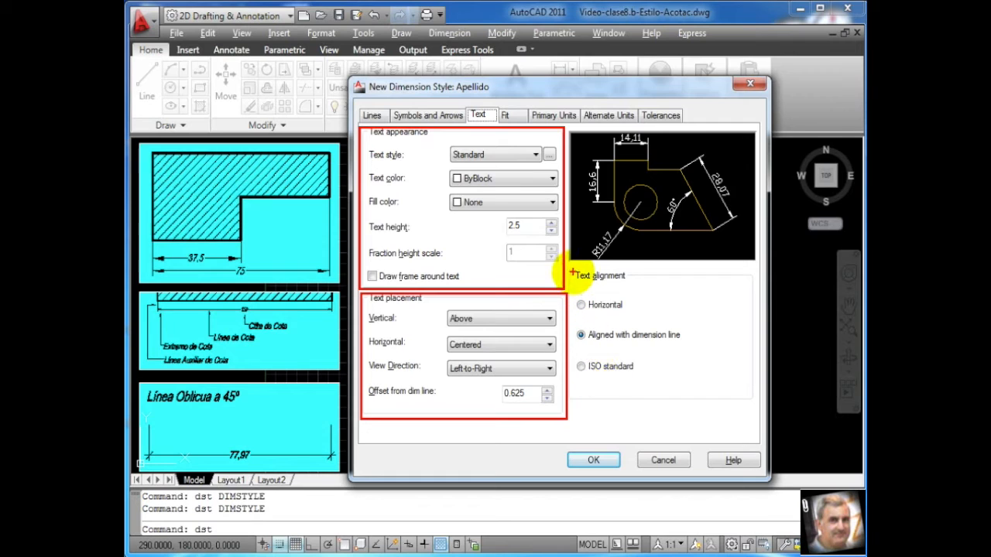
{"action": "mouse_move", "coordinate": [571, 268]}
{"action": "left_mouse_down"}
{"action": "mouse_move", "coordinate": [580, 309]}
{"action": "mouse_move", "coordinate": [624, 376]}
{"action": "mouse_move", "coordinate": [712, 405]}
{"action": "left_mouse_up"}
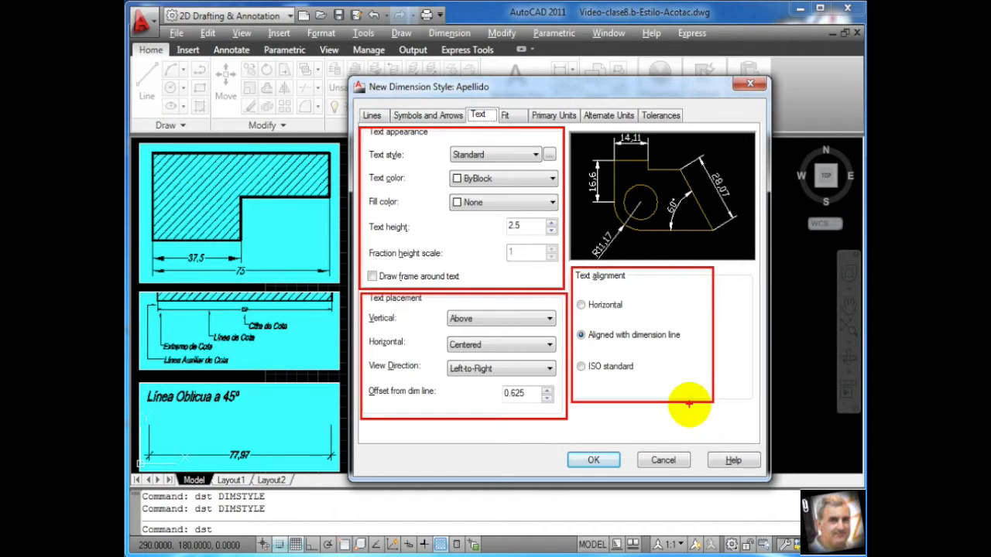
{"action": "key", "text": "Escape"}
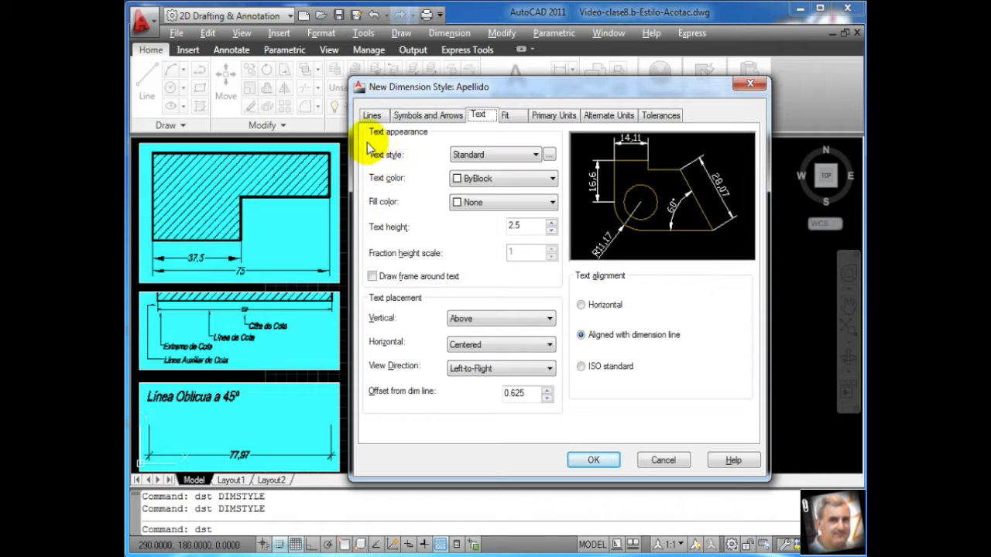
{"action": "left_click_drag", "start_coordinate": [365, 143], "coordinate": [559, 167]}
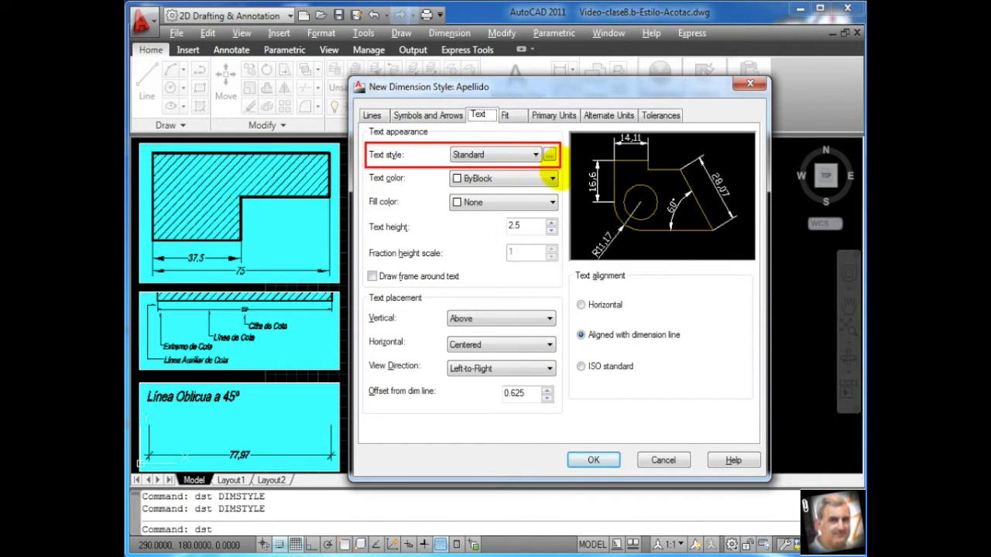
{"action": "key", "text": "Escape"}
{"action": "left_click", "coordinate": [500, 157]}
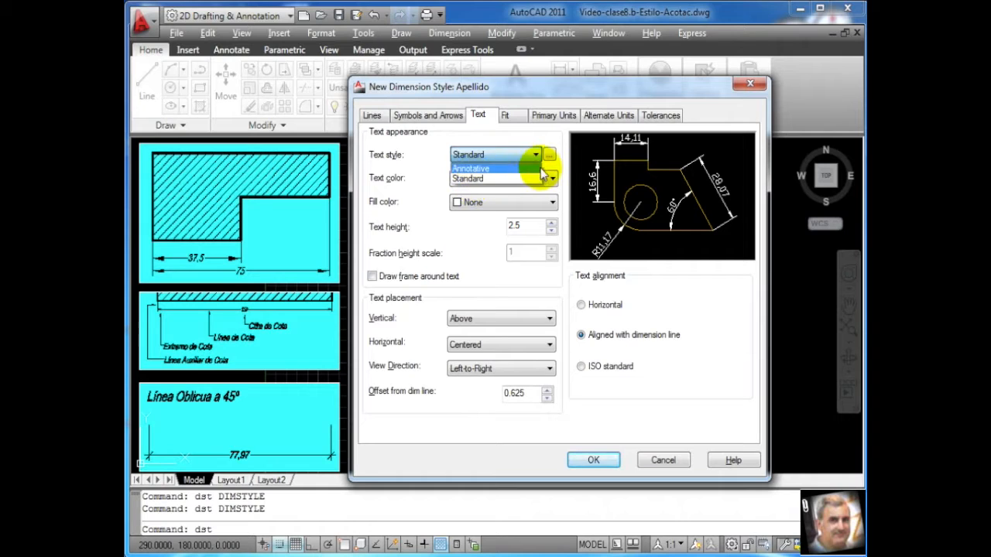
{"action": "left_click", "coordinate": [555, 132]}
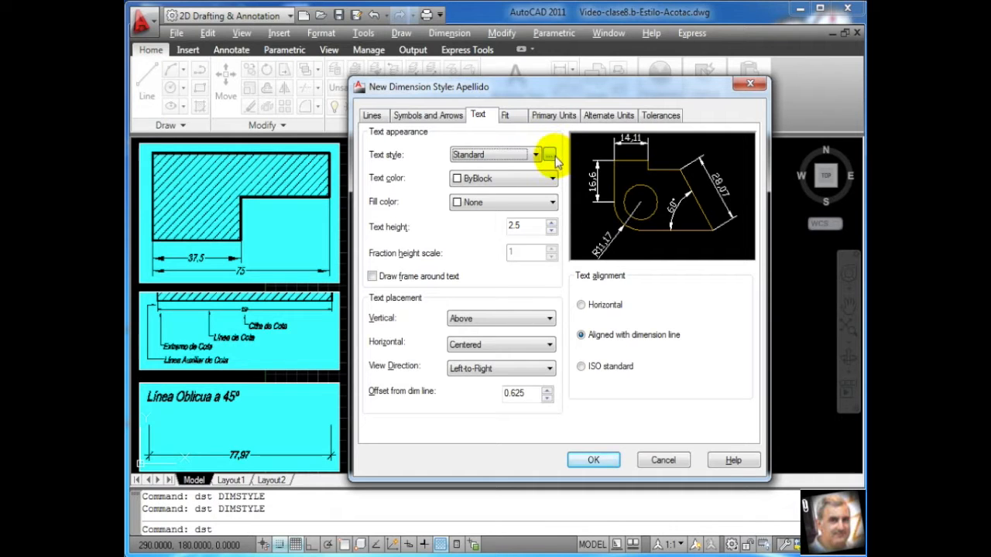
Step: Create a new text style named Apellido from within the dimension style's text settings
{"action": "left_click", "coordinate": [549, 156]}
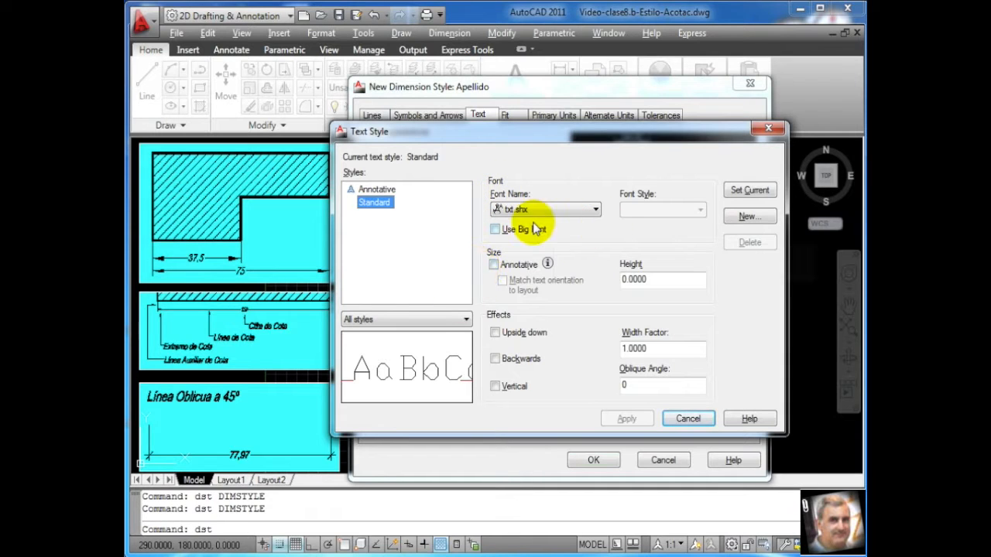
{"action": "left_click", "coordinate": [748, 219]}
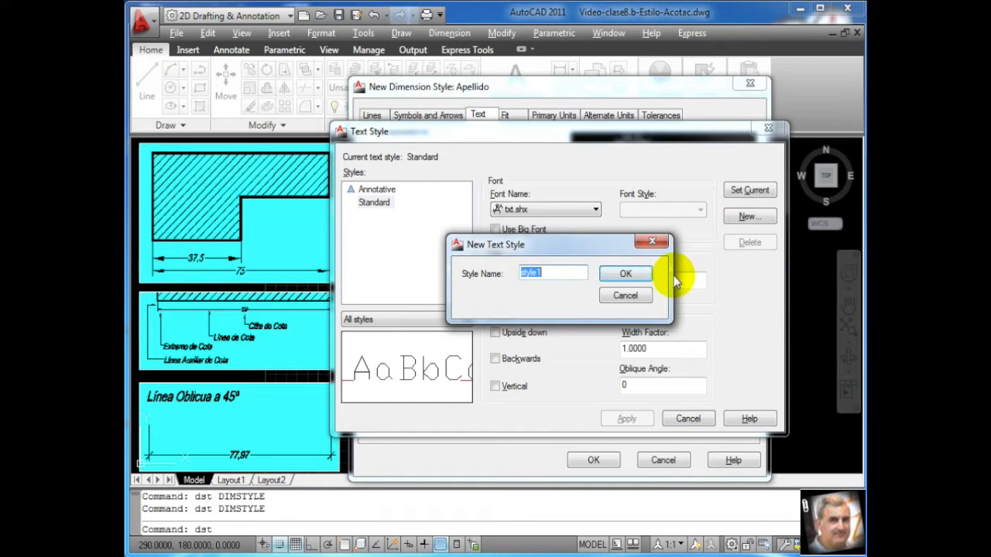
{"action": "type", "text": "Apellido"}
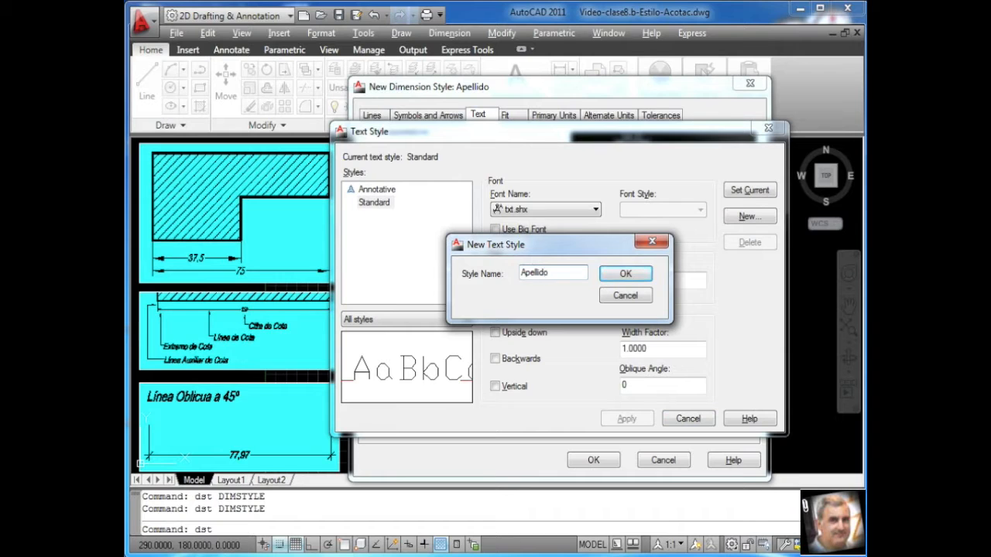
{"action": "left_click", "coordinate": [642, 276]}
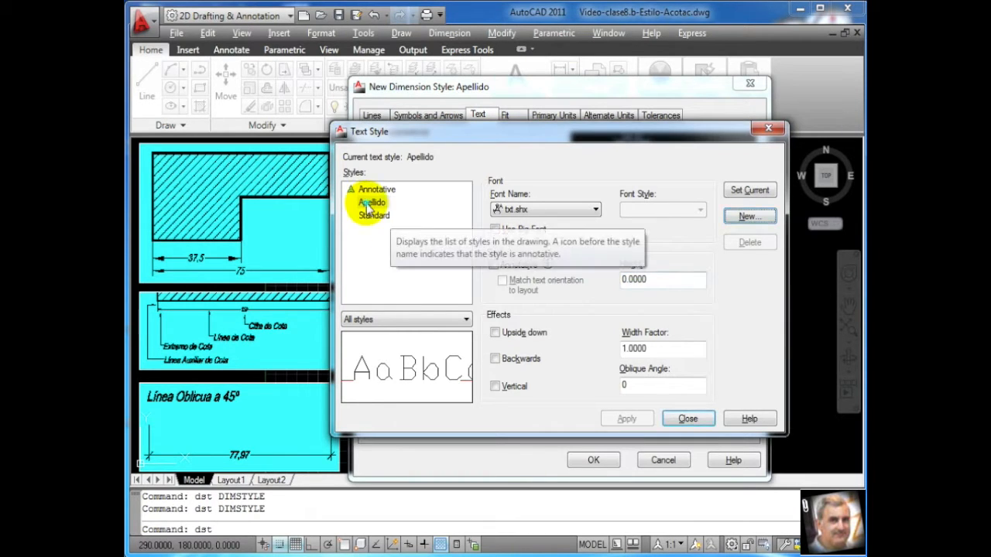
Step: Set the font of the Apellido text style to romans.shx
{"action": "left_click", "coordinate": [588, 209]}
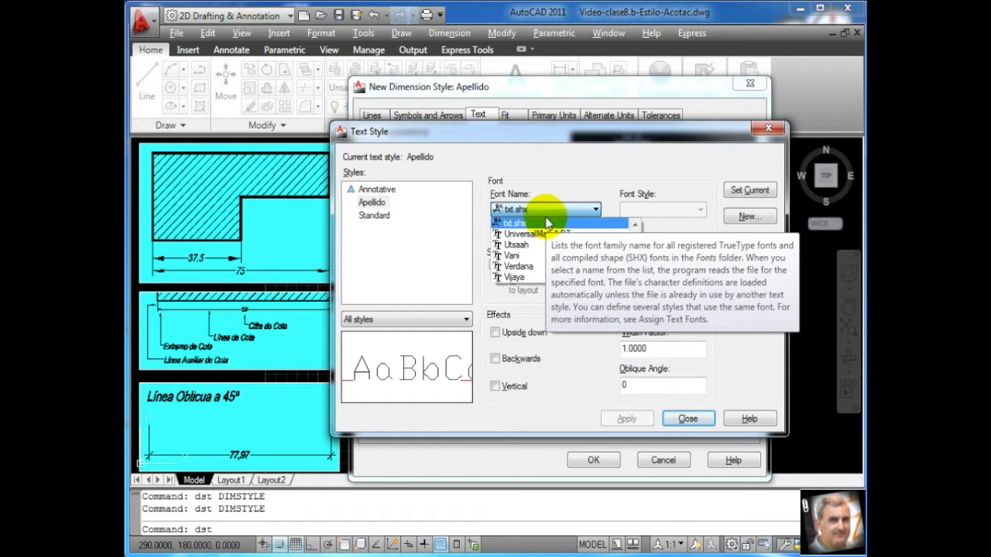
{"action": "type", "text": "romanc"}
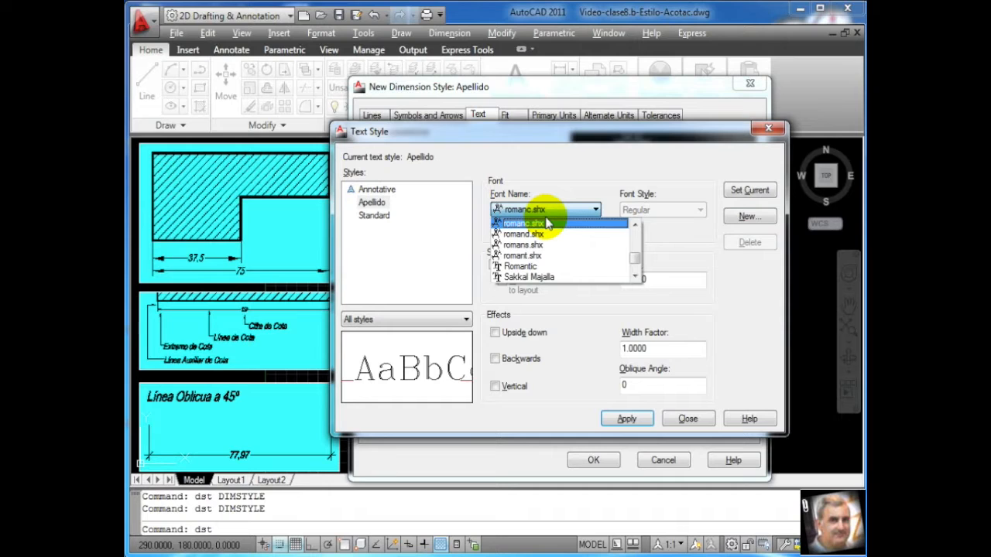
{"action": "key", "text": "Down"}
{"action": "key", "text": "Down"}
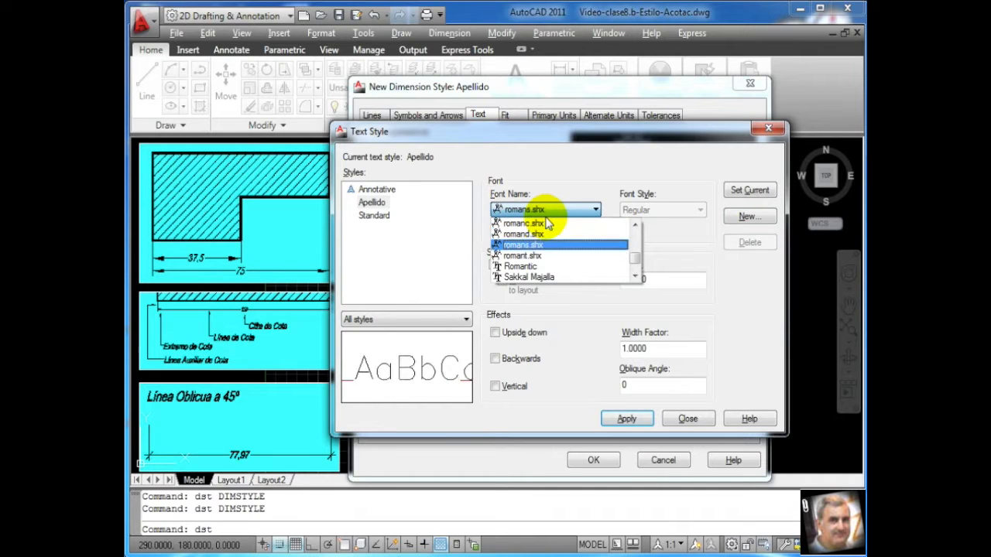
{"action": "key", "text": "Return"}
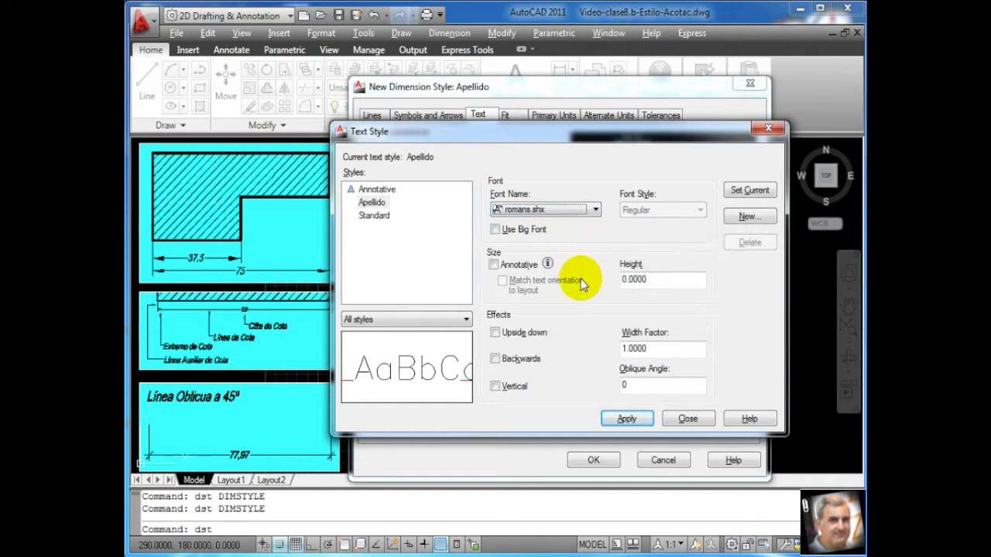
Step: Give the Apellido text style a width factor of 0.65 and an oblique angle of 15, and apply the changes
{"action": "double_click", "coordinate": [641, 280]}
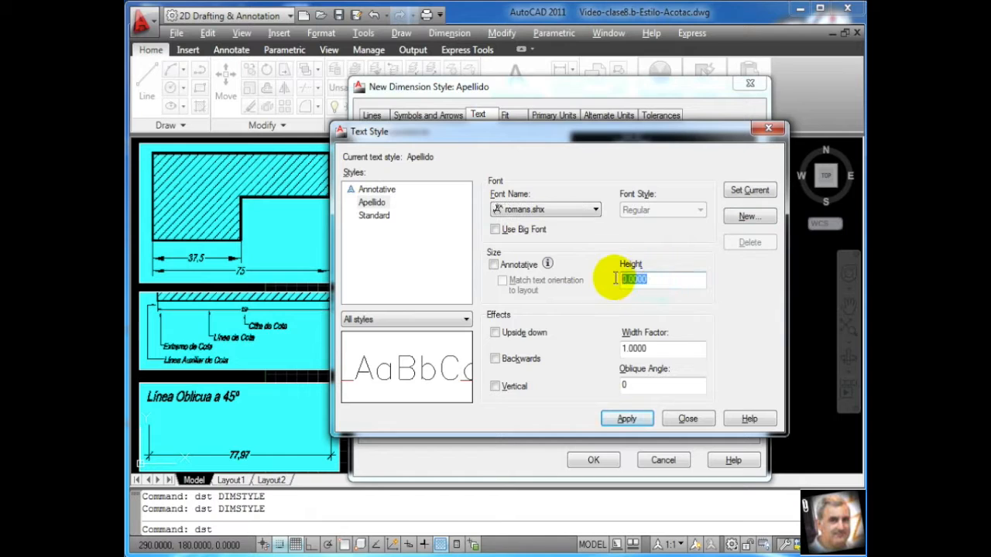
{"action": "double_click", "coordinate": [633, 348]}
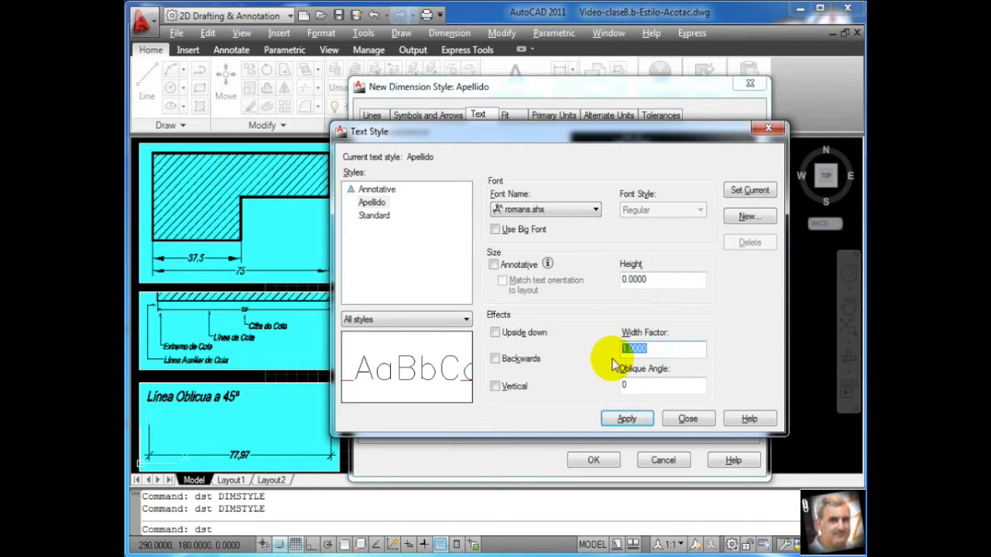
{"action": "key", "text": "BackSpace"}
{"action": "type", "text": ".65"}
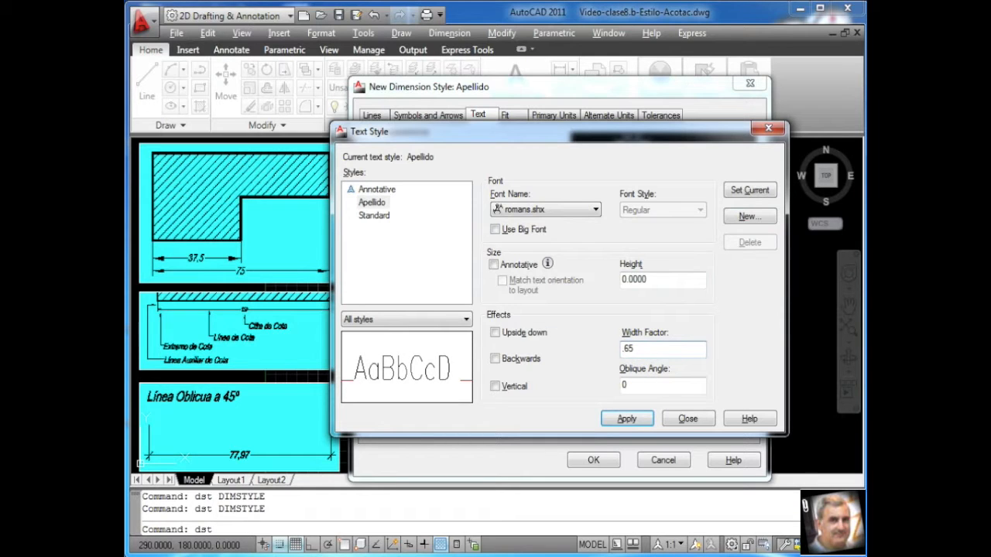
{"action": "double_click", "coordinate": [666, 384]}
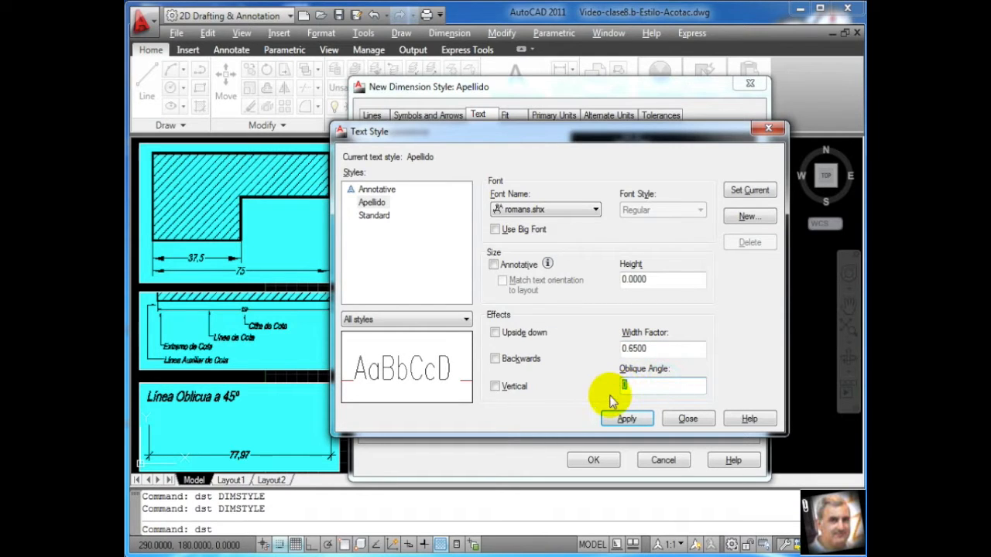
{"action": "type", "text": "1"}
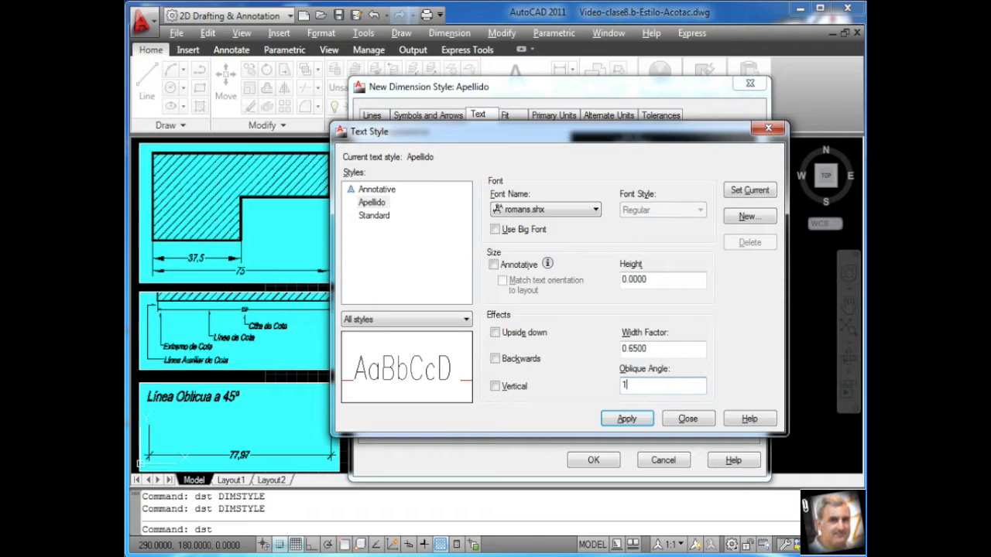
{"action": "type", "text": "5"}
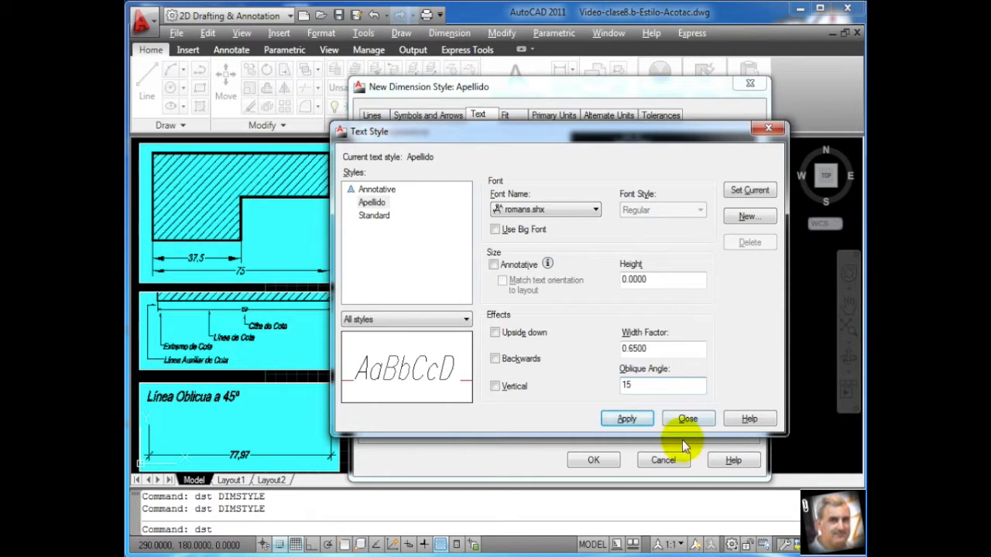
{"action": "left_click", "coordinate": [640, 419]}
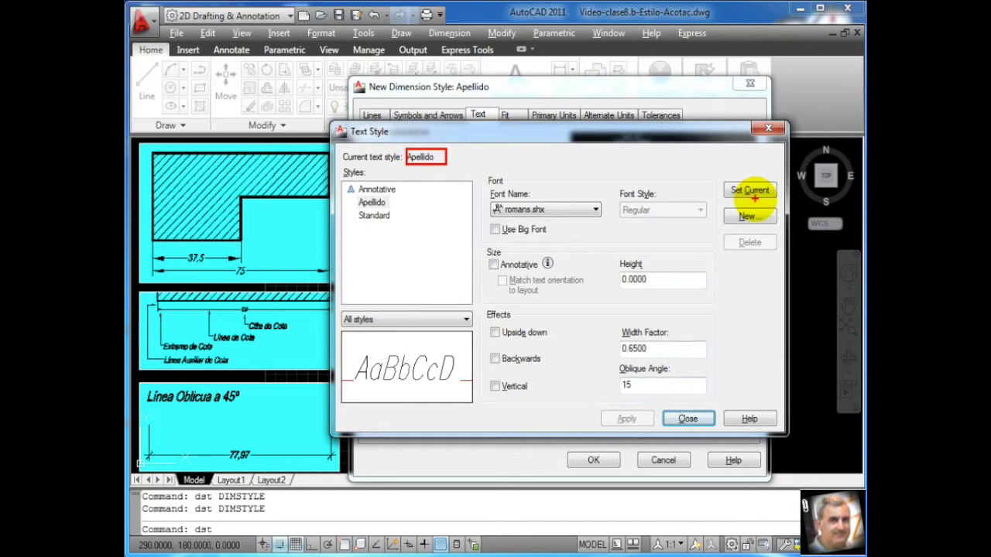
Step: Close the text style settings and assign the Apellido text style to the dimension text
{"action": "left_click", "coordinate": [687, 418]}
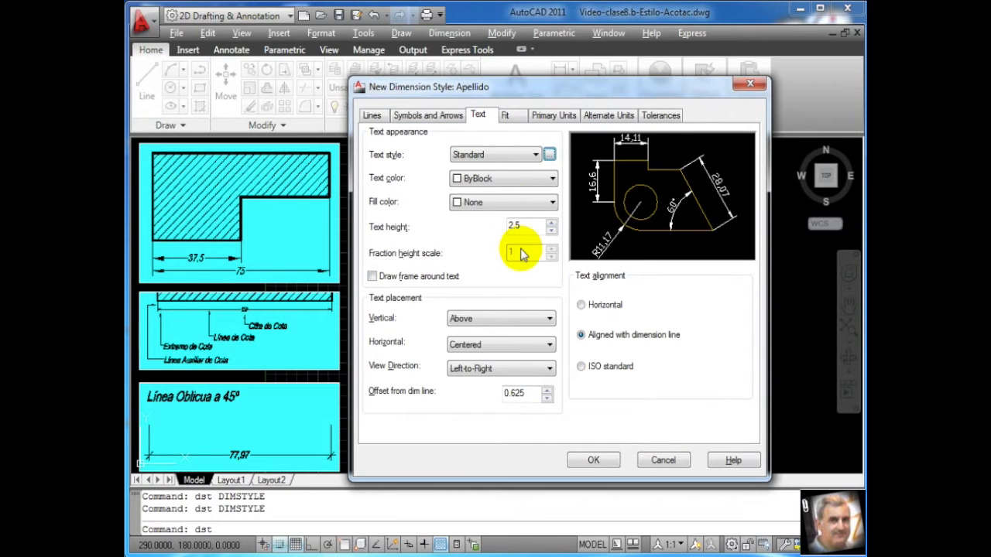
{"action": "left_click", "coordinate": [535, 155]}
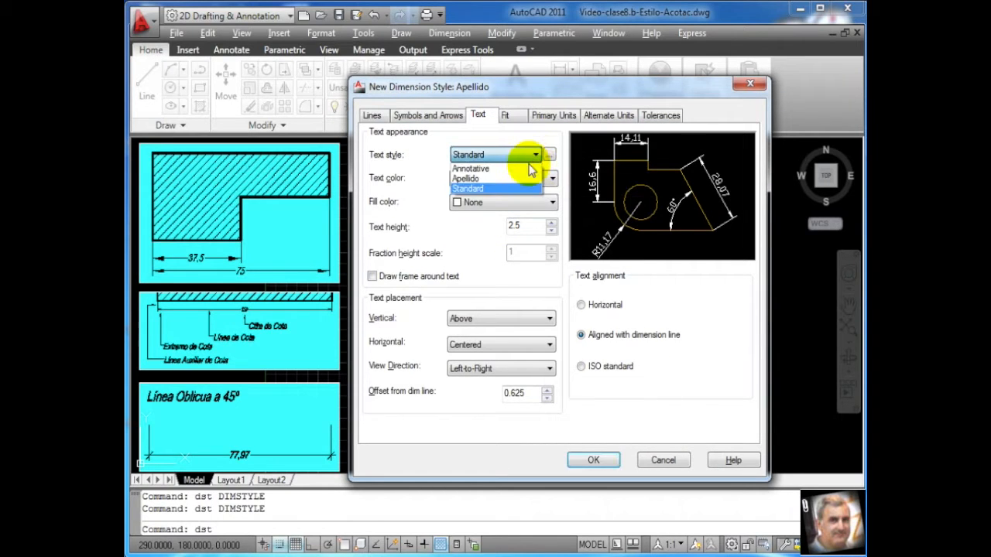
{"action": "left_click", "coordinate": [521, 180]}
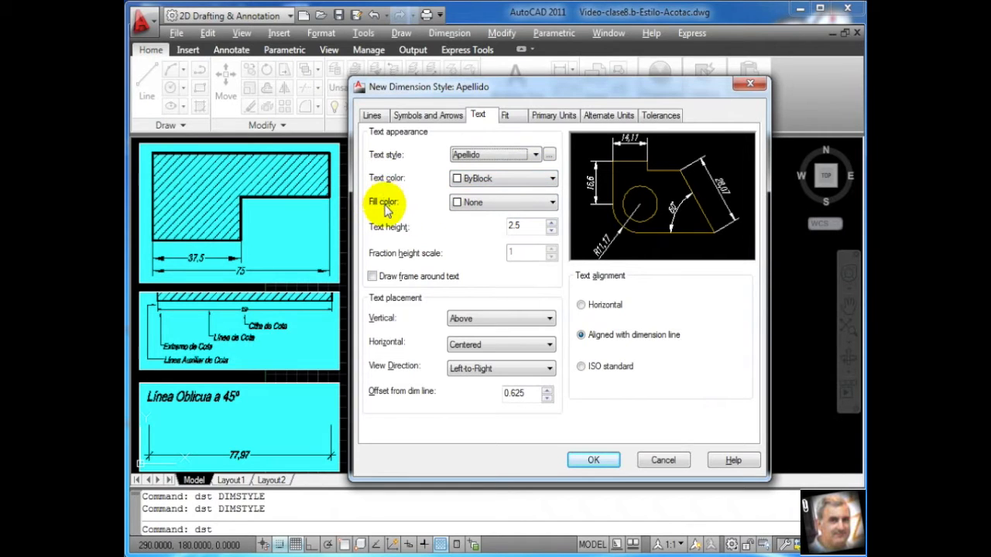
Step: Try a red fill color behind the dimension text and set the fill color back to None
{"action": "left_click", "coordinate": [518, 203]}
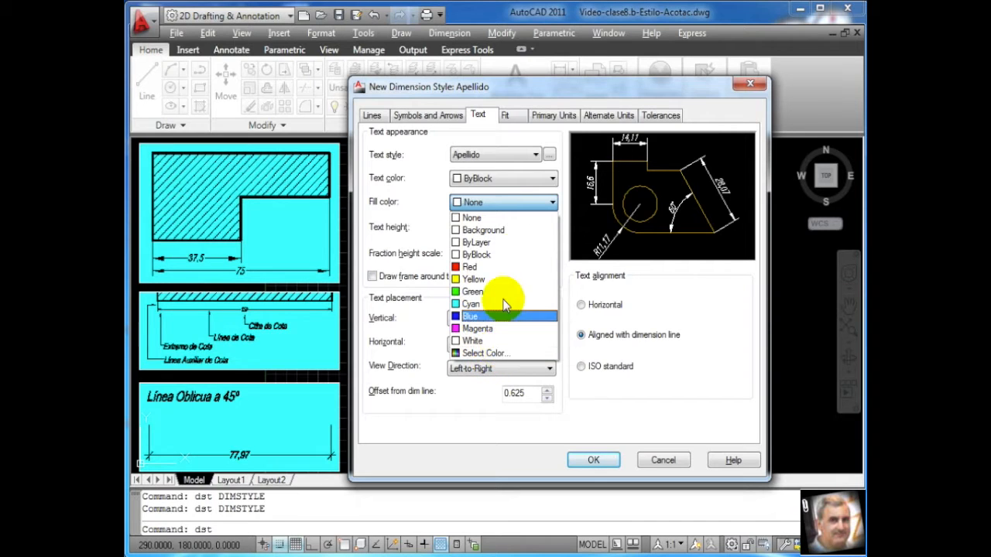
{"action": "left_click", "coordinate": [499, 204]}
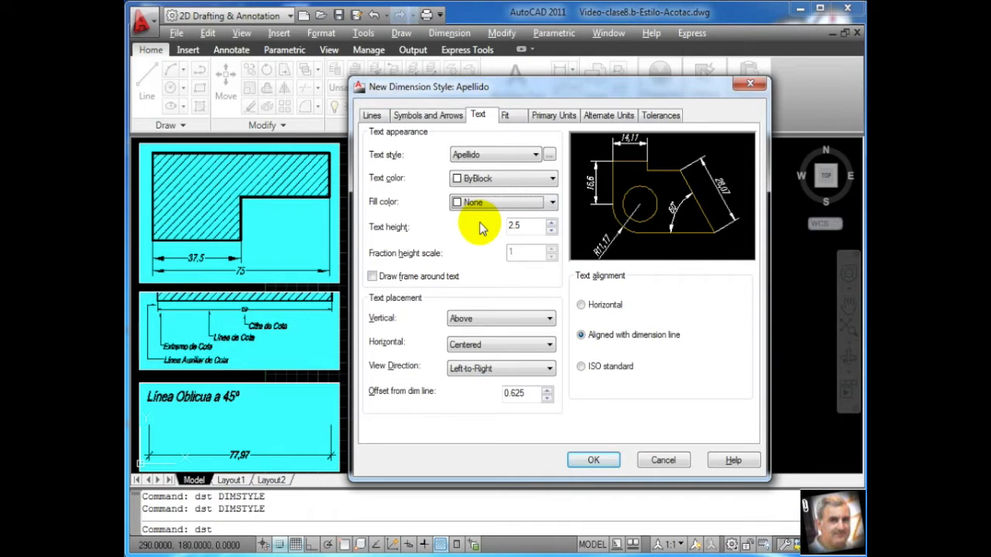
{"action": "left_click", "coordinate": [499, 203]}
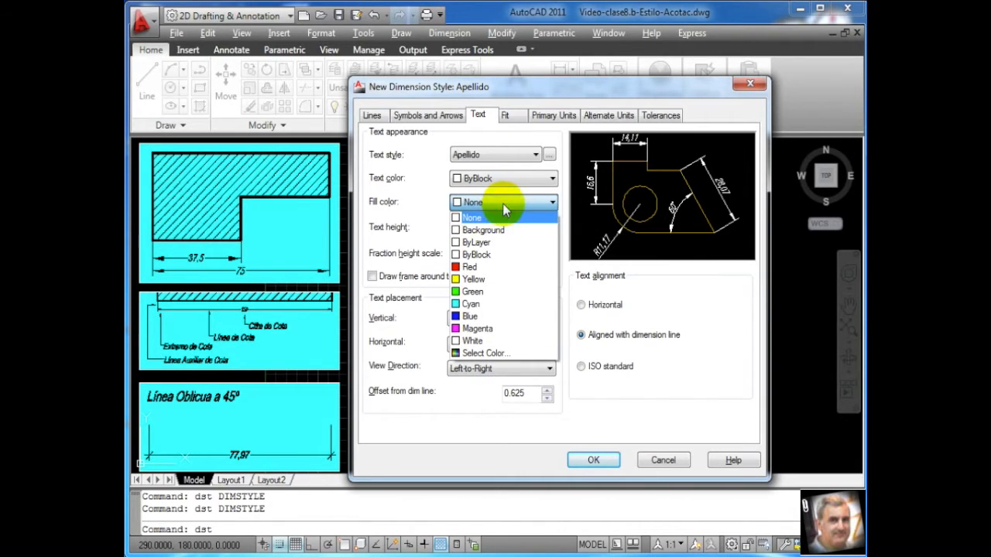
{"action": "left_click", "coordinate": [486, 269]}
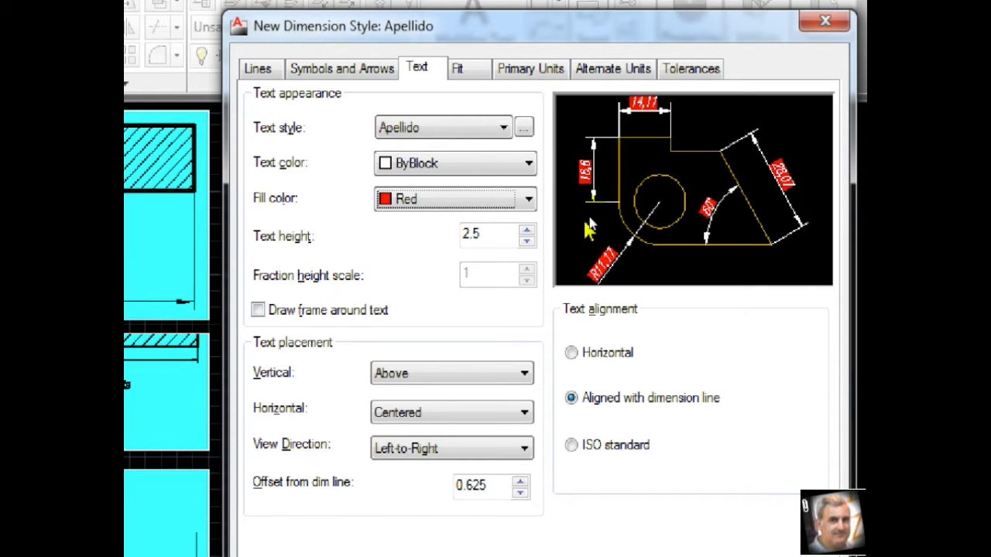
{"action": "left_click", "coordinate": [531, 202]}
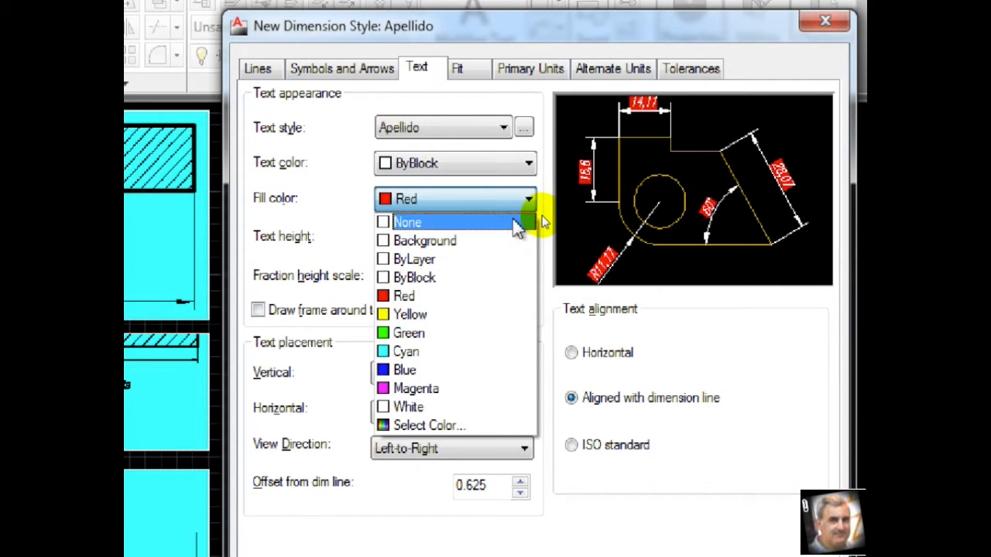
{"action": "left_click", "coordinate": [518, 224]}
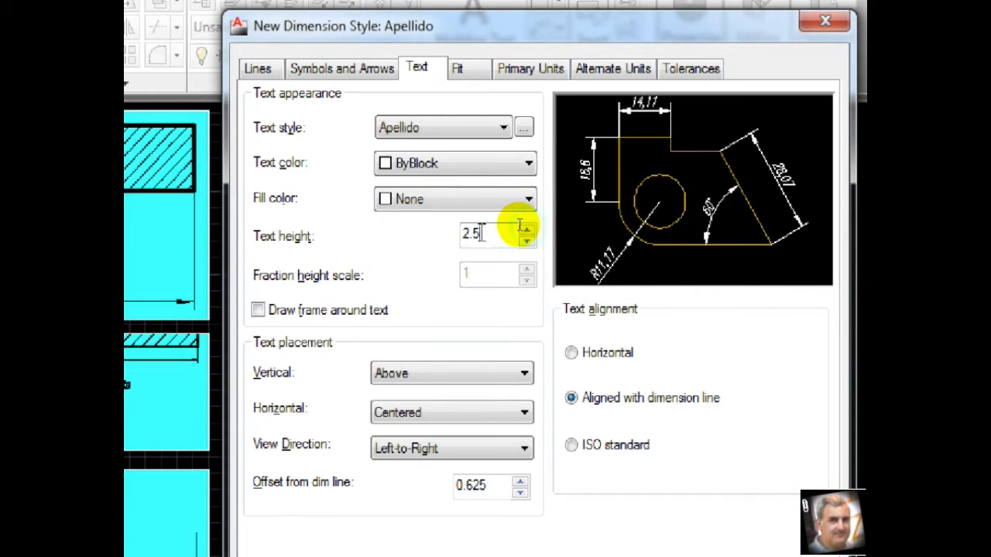
Step: Set the dimension text height to 3, and try the frame around the text before turning it off again
{"action": "left_click_drag", "start_coordinate": [478, 233], "coordinate": [459, 233]}
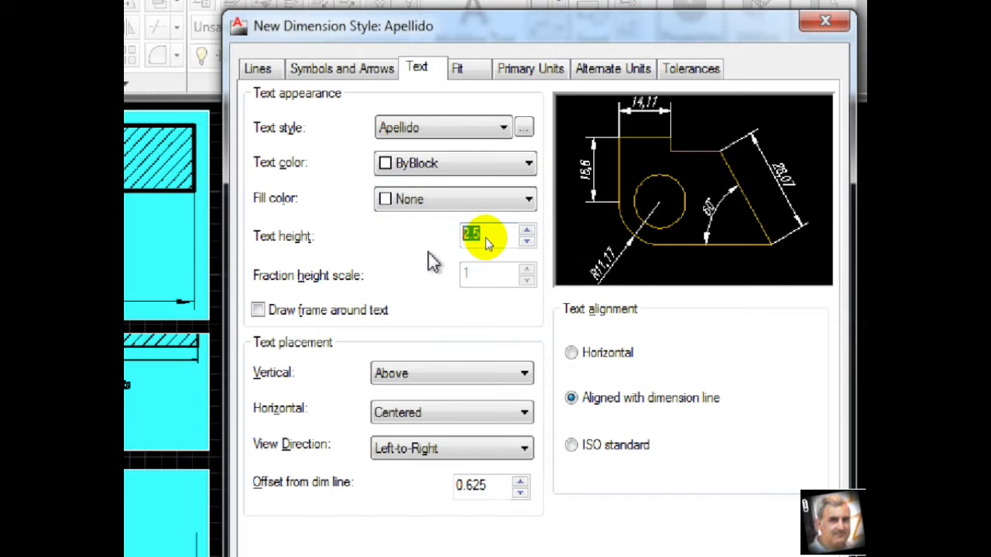
{"action": "type", "text": "3"}
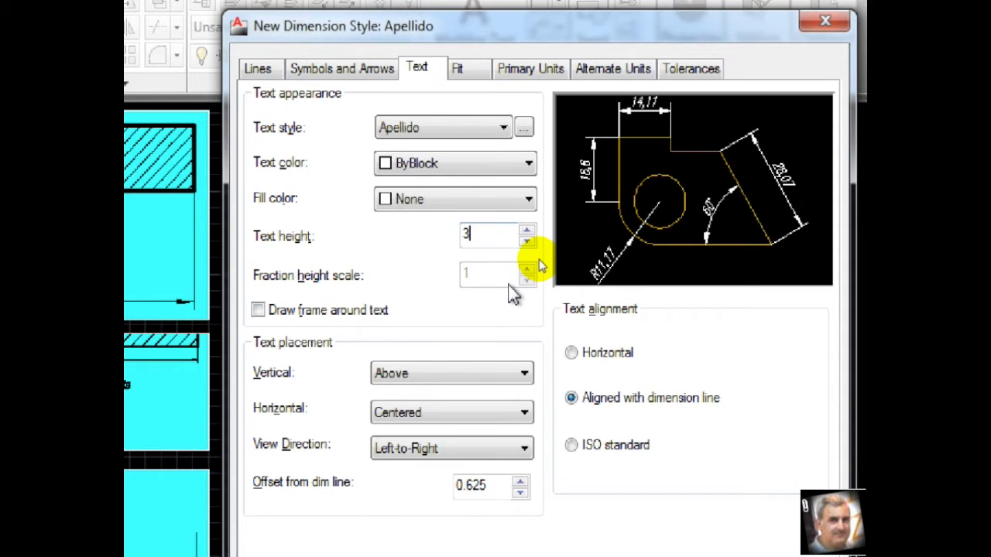
{"action": "left_click", "coordinate": [317, 318]}
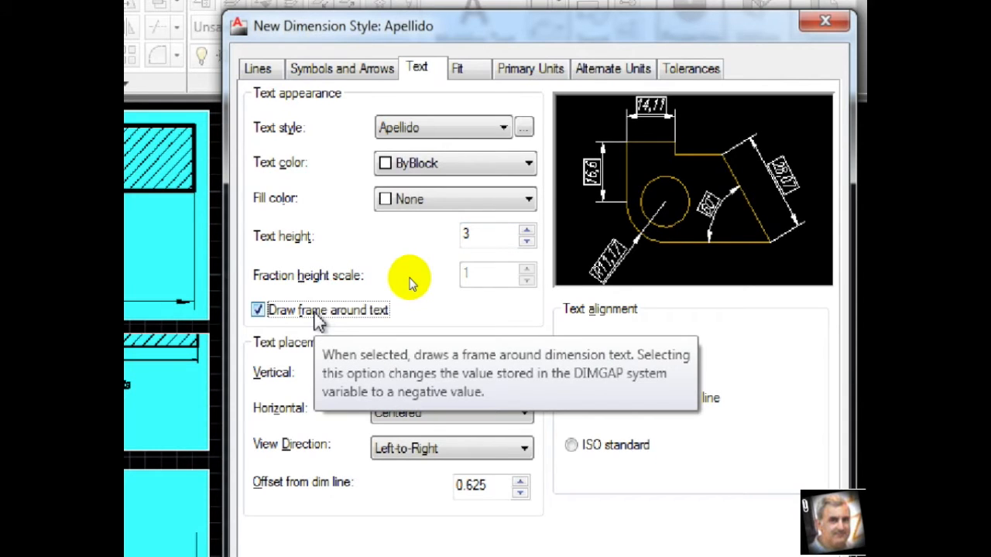
{"action": "left_click", "coordinate": [355, 313]}
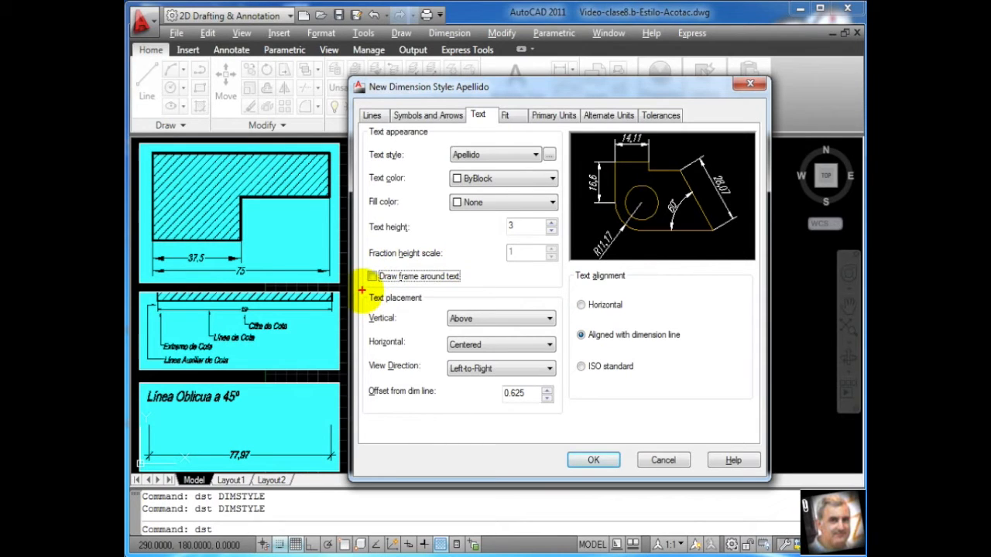
Step: Set the vertical placement of the dimension text to Centered
{"action": "mouse_move", "coordinate": [361, 291]}
{"action": "left_mouse_down"}
{"action": "mouse_move", "coordinate": [425, 361]}
{"action": "mouse_move", "coordinate": [564, 420]}
{"action": "left_mouse_up"}
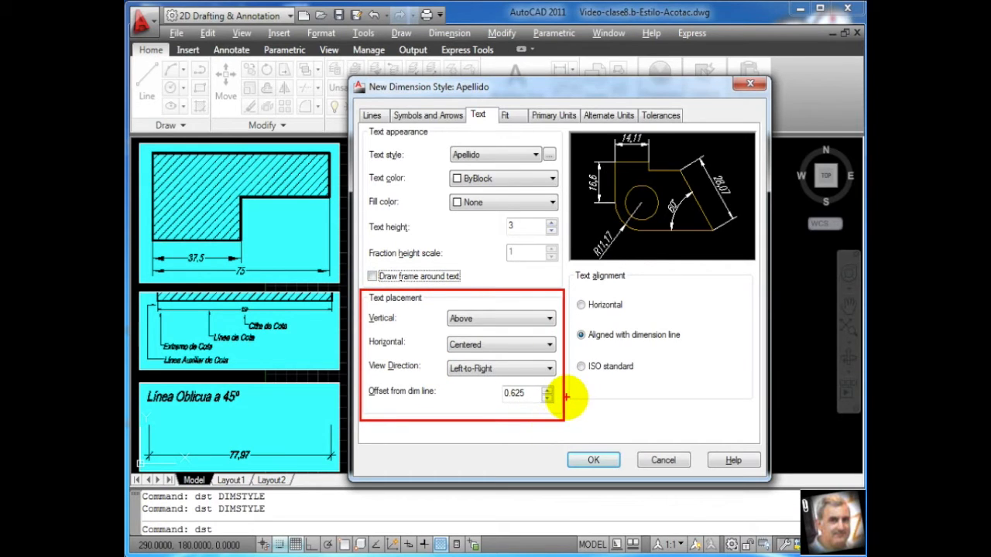
{"action": "key", "text": "Escape"}
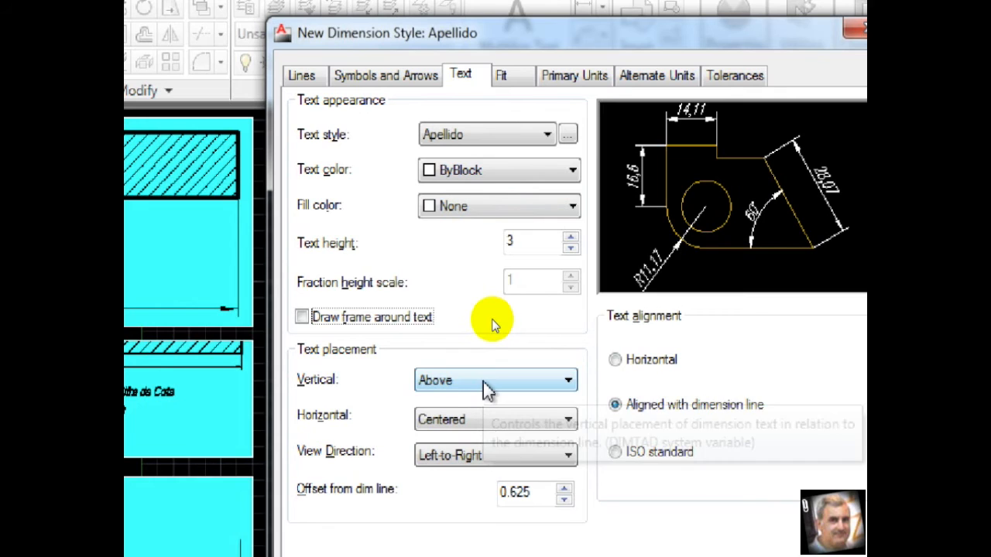
{"action": "left_click", "coordinate": [461, 387]}
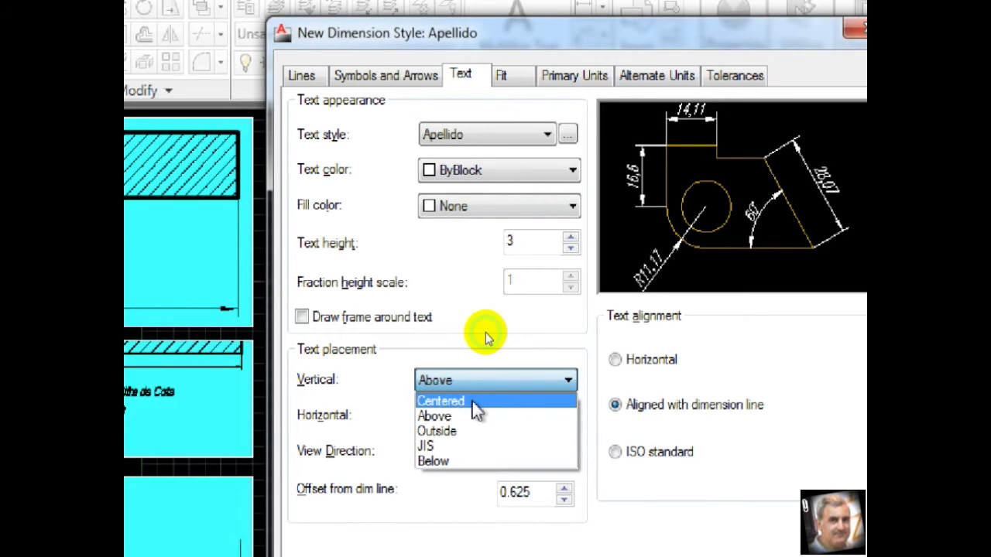
{"action": "left_click", "coordinate": [476, 402]}
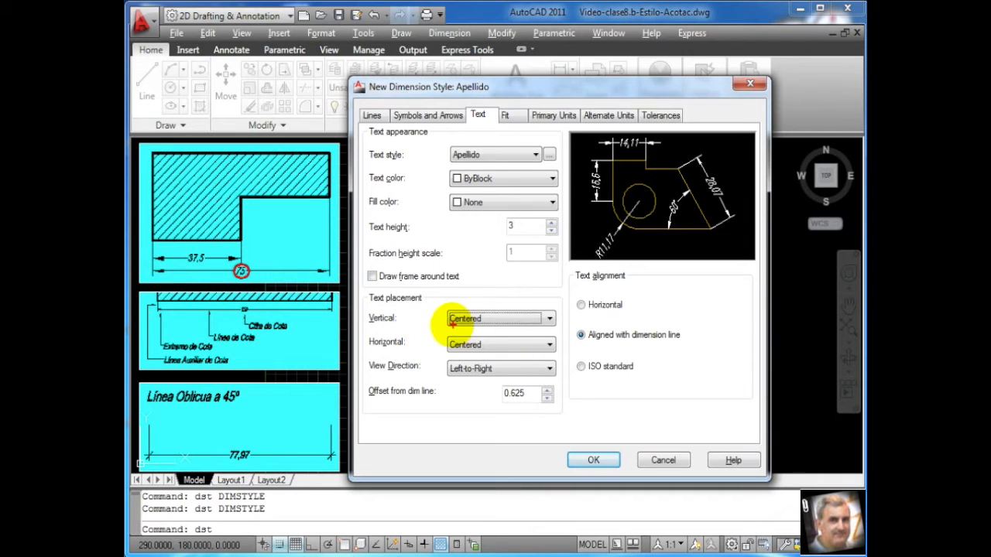
{"action": "left_click_drag", "start_coordinate": [441, 308], "coordinate": [556, 329]}
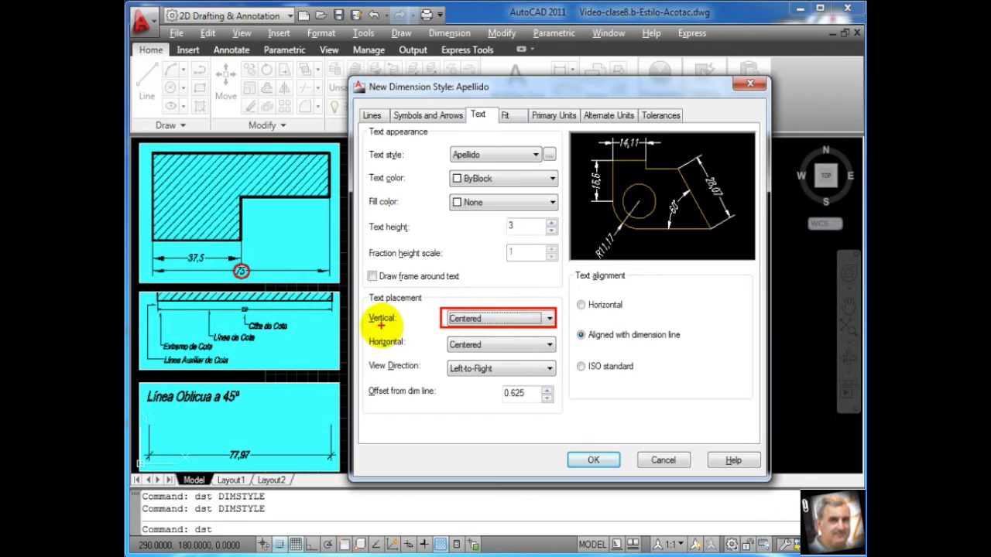
{"action": "left_click_drag", "start_coordinate": [373, 325], "coordinate": [402, 326]}
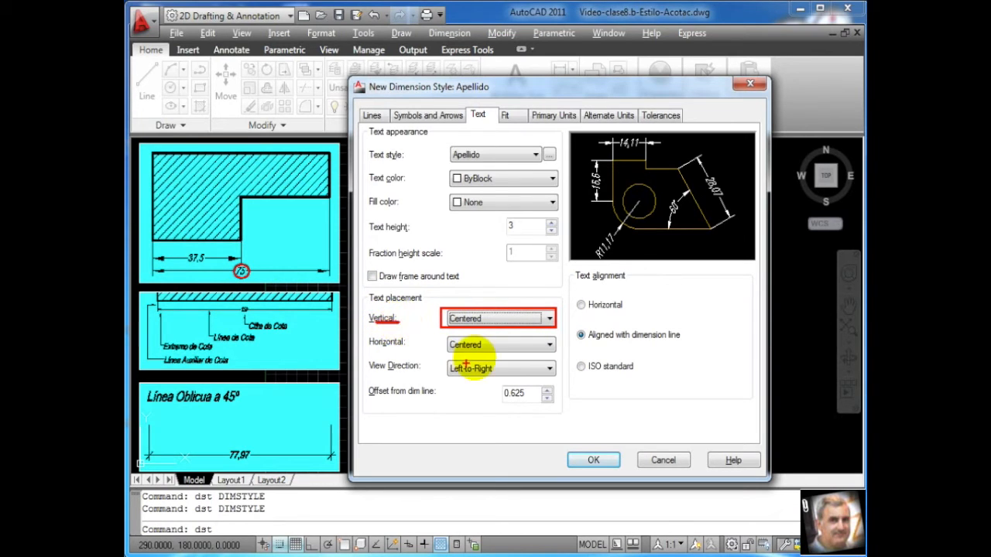
{"action": "key", "text": "Escape"}
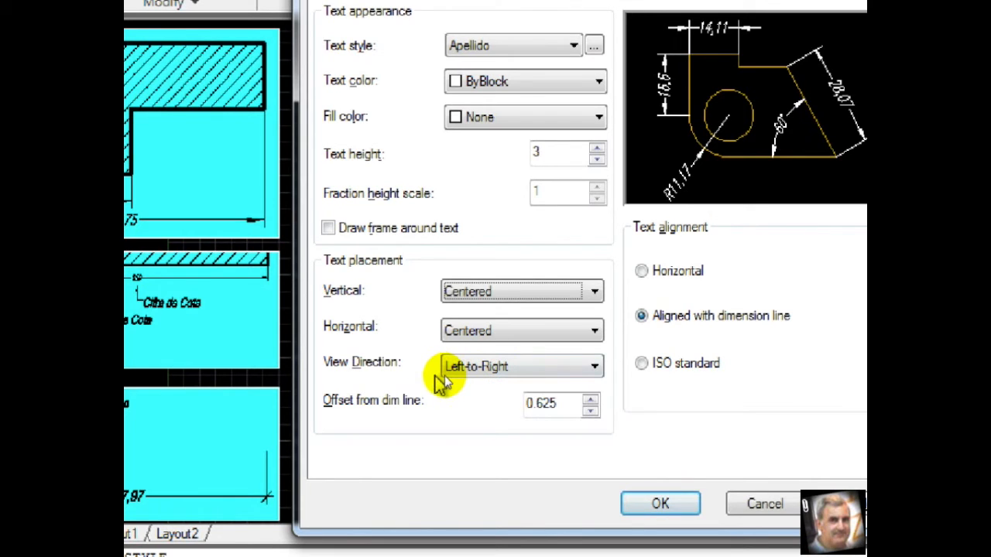
Step: Try the horizontal text placements At Ext Line 1 and Over Ext Line 1, and set the placement back to Centered
{"action": "left_click", "coordinate": [532, 378]}
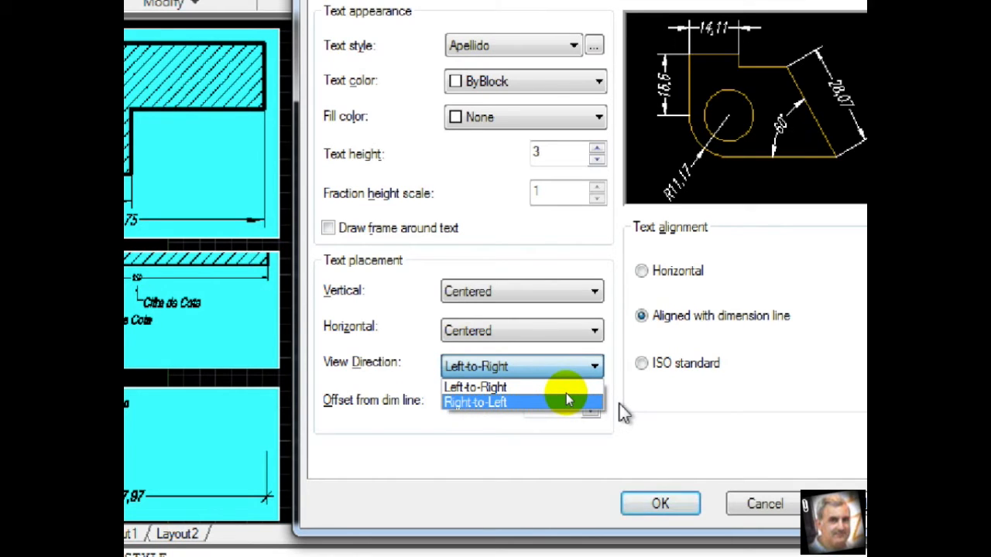
{"action": "key", "text": "Escape"}
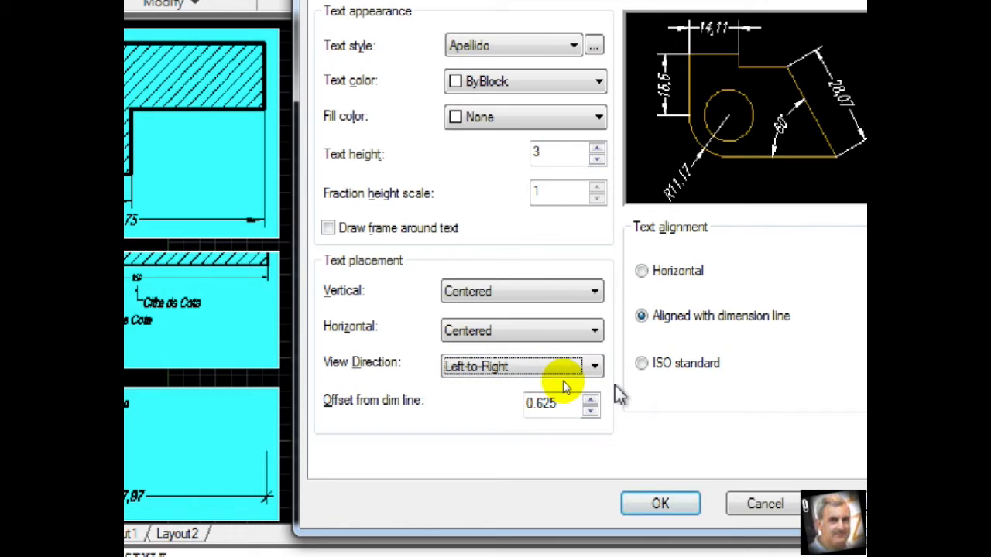
{"action": "left_click", "coordinate": [550, 335]}
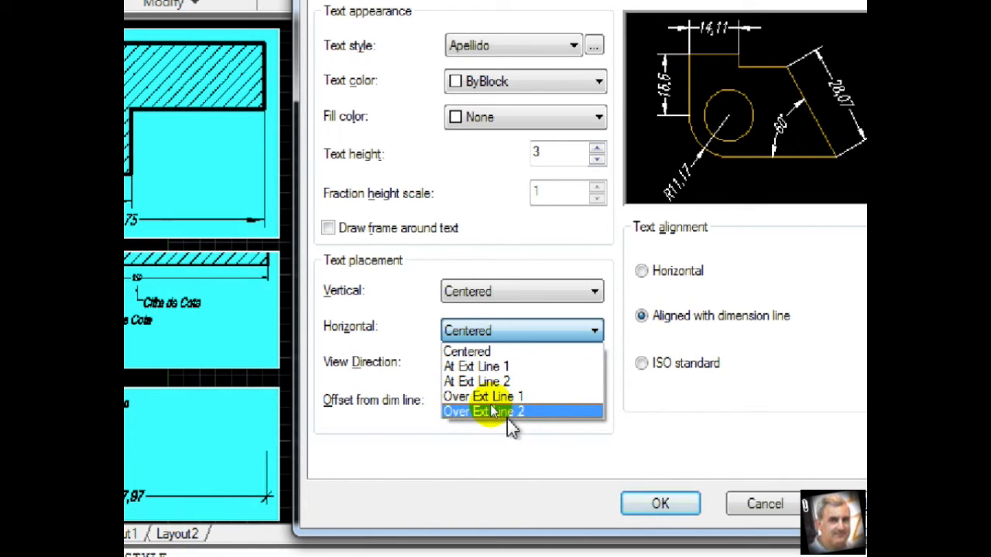
{"action": "left_click", "coordinate": [542, 367]}
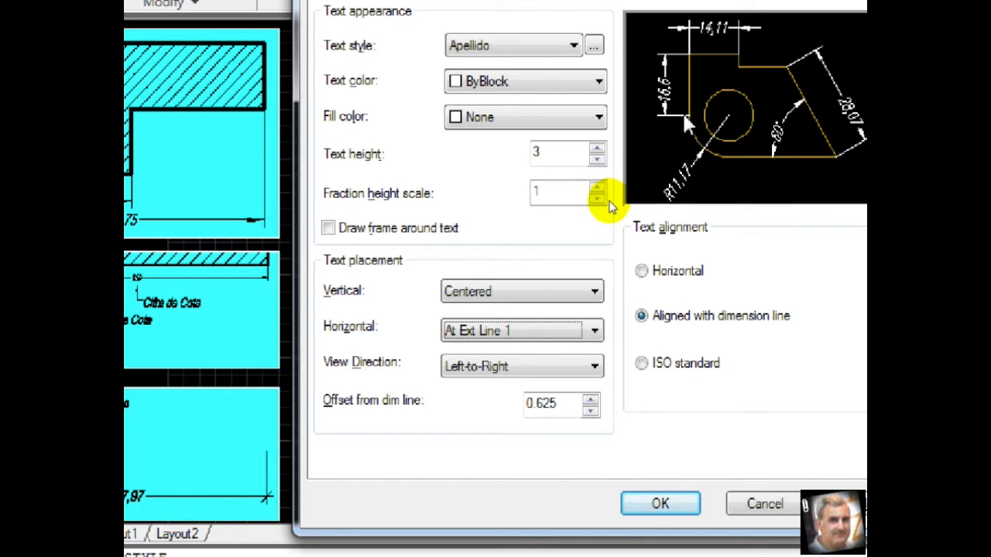
{"action": "left_click", "coordinate": [597, 331]}
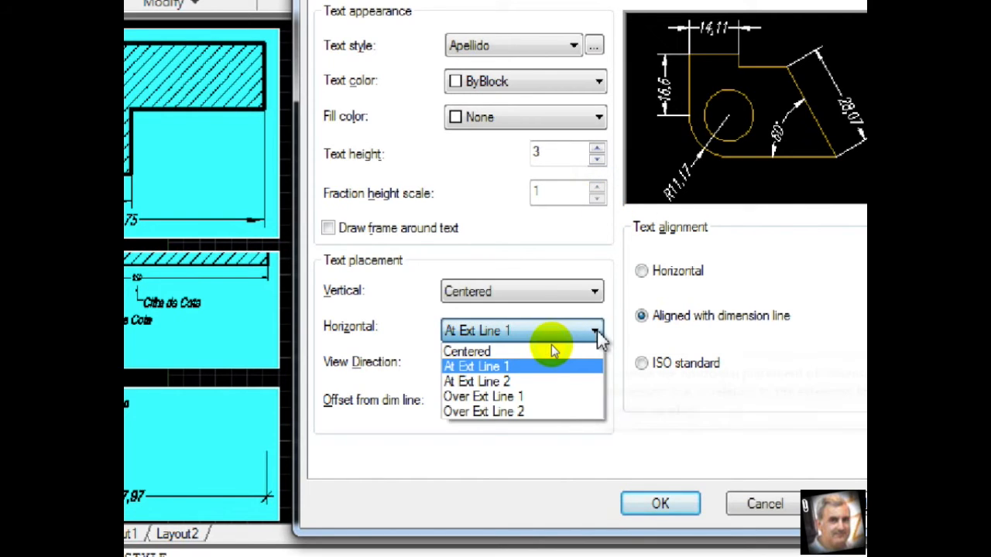
{"action": "left_click", "coordinate": [526, 396]}
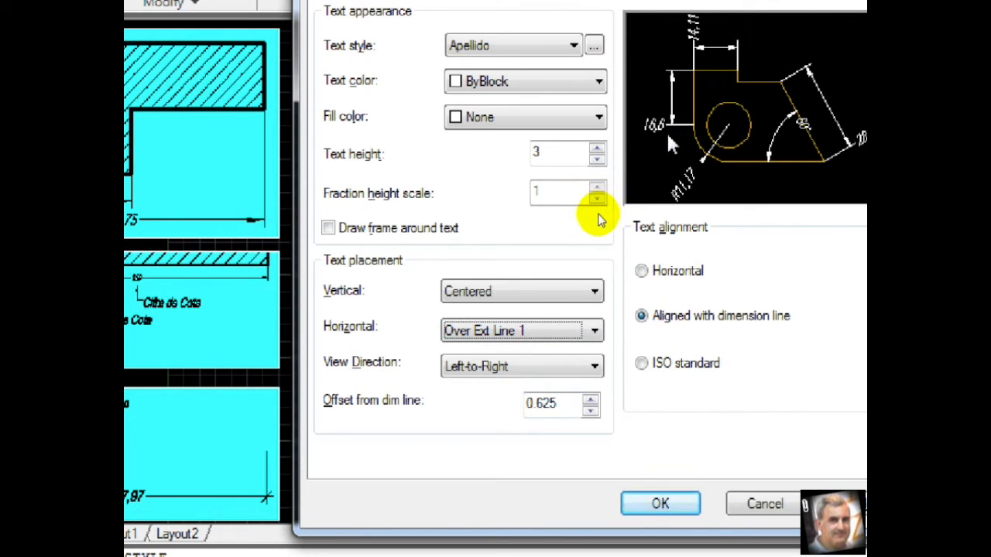
{"action": "left_click", "coordinate": [570, 338]}
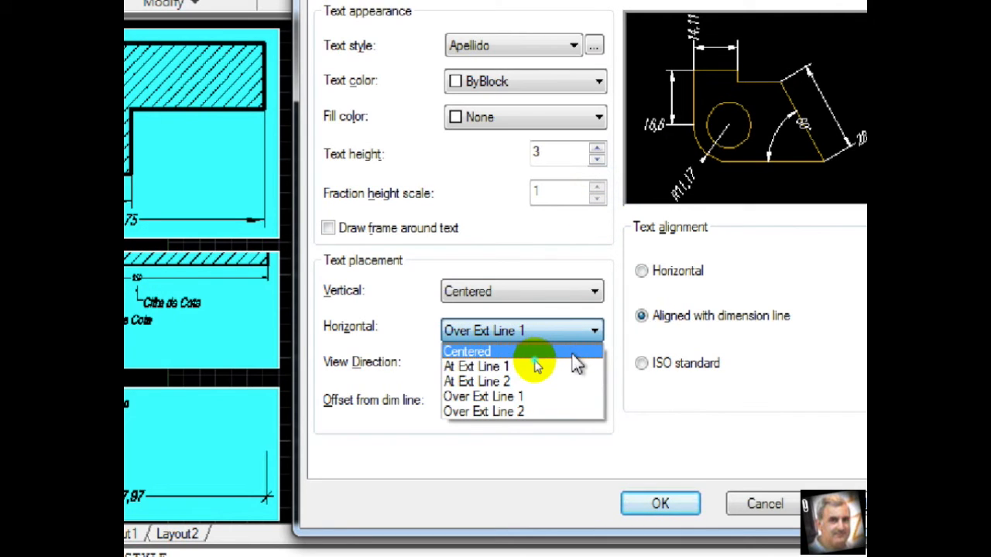
{"action": "left_click", "coordinate": [574, 355]}
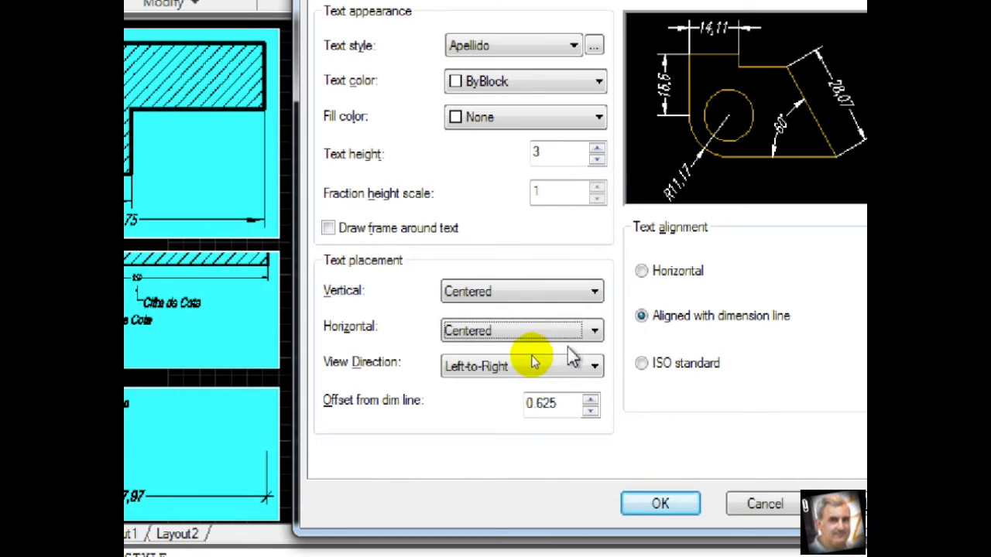
Step: Change the vertical placement of the dimension text to Above
{"action": "left_click", "coordinate": [469, 293]}
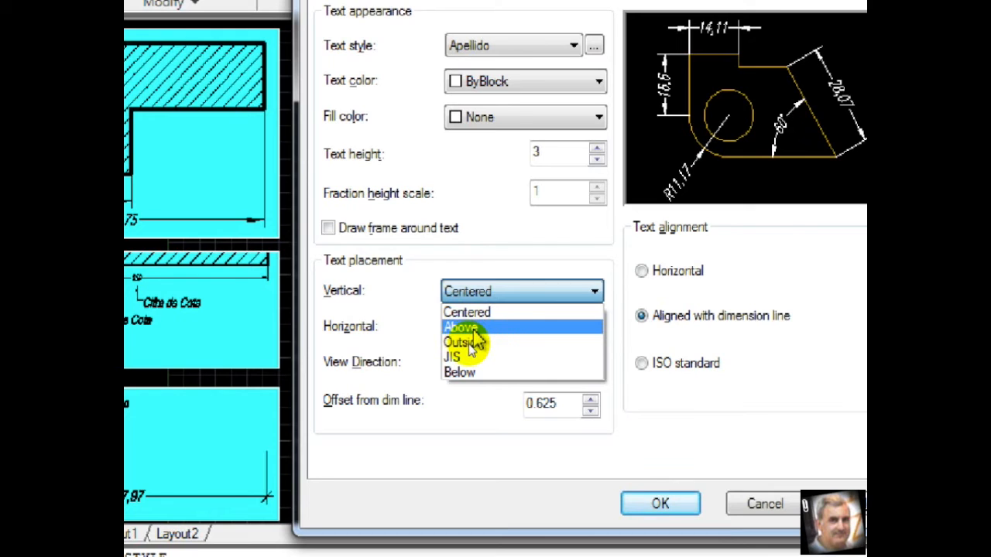
{"action": "left_click", "coordinate": [472, 330]}
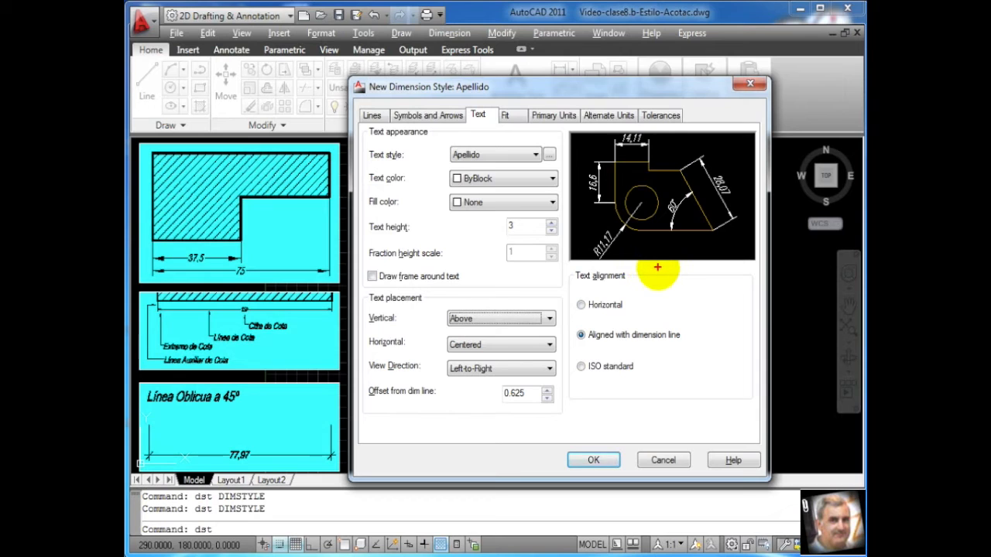
{"action": "left_click_drag", "start_coordinate": [637, 246], "coordinate": [712, 248]}
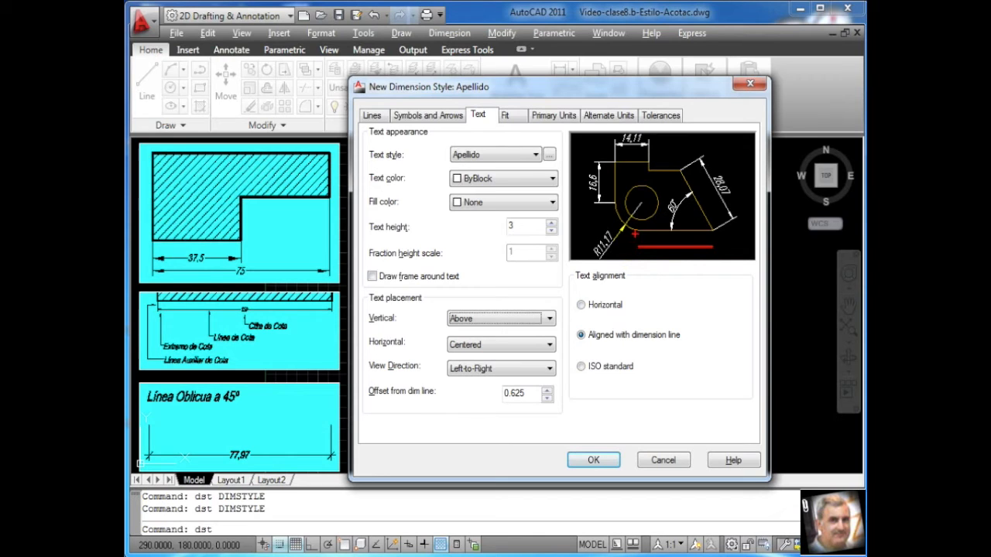
{"action": "left_click_drag", "start_coordinate": [638, 234], "coordinate": [638, 249]}
{"action": "left_click_drag", "start_coordinate": [714, 232], "coordinate": [713, 246]}
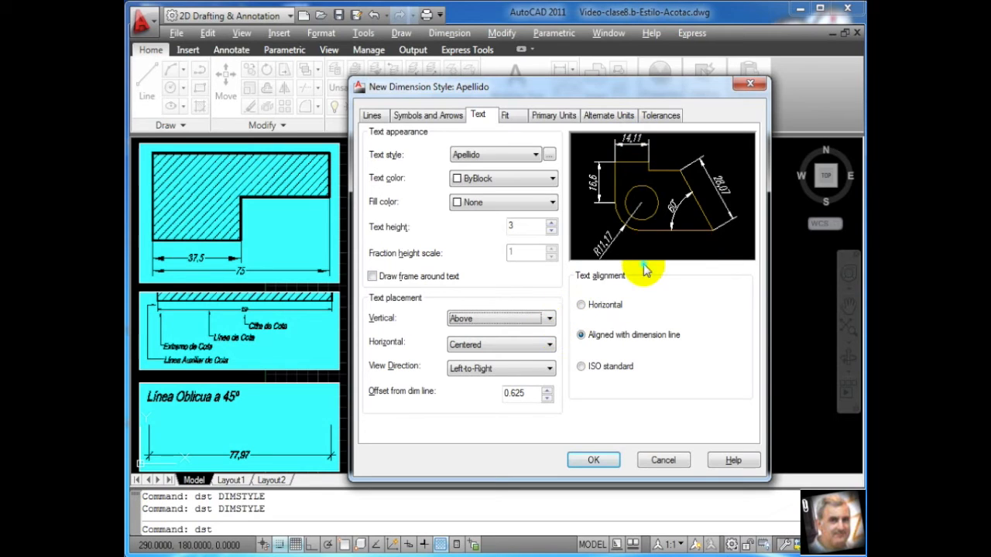
Step: Try Below as the vertical placement of the dimension text, and set the vertical placement to Centered
{"action": "left_click", "coordinate": [549, 318]}
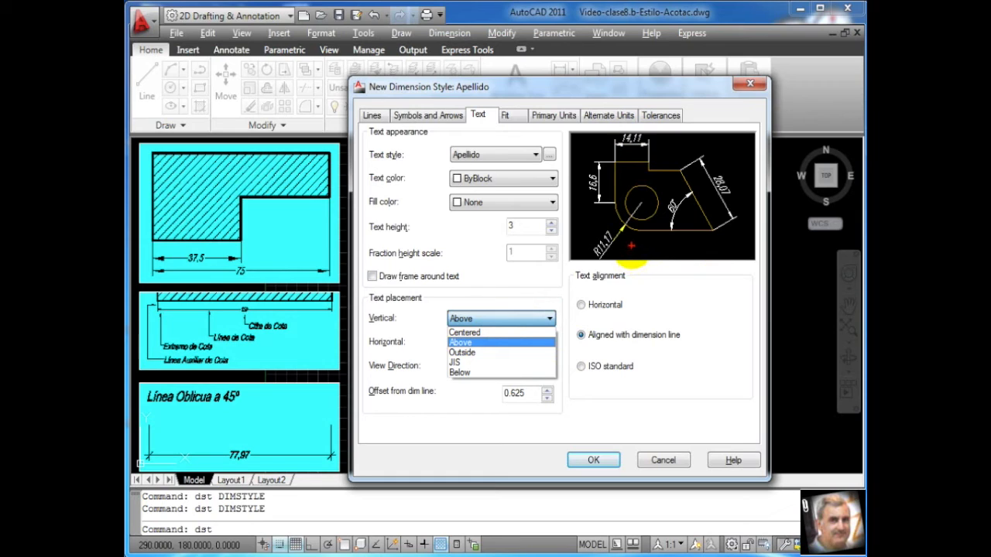
{"action": "left_click_drag", "start_coordinate": [635, 243], "coordinate": [711, 246]}
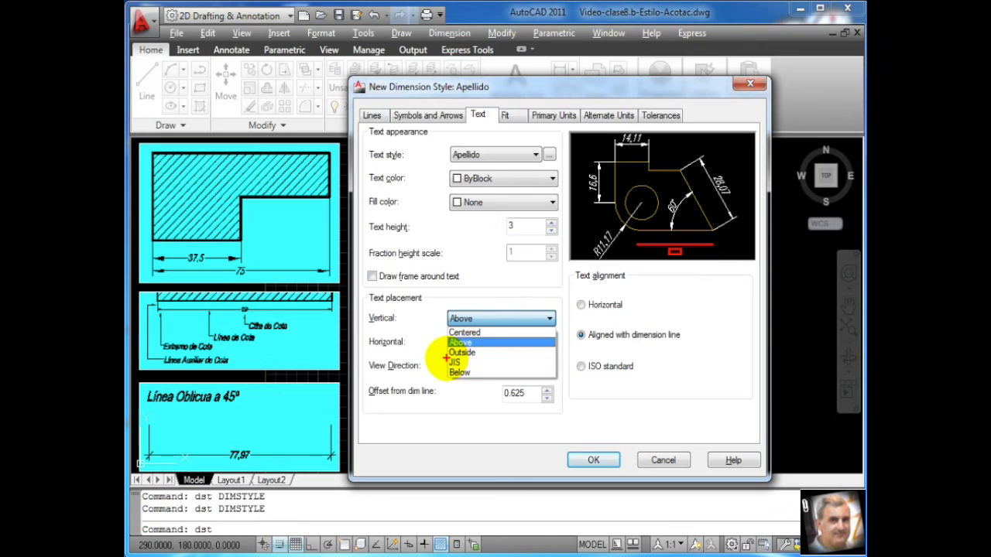
{"action": "left_click_drag", "start_coordinate": [446, 358], "coordinate": [464, 368]}
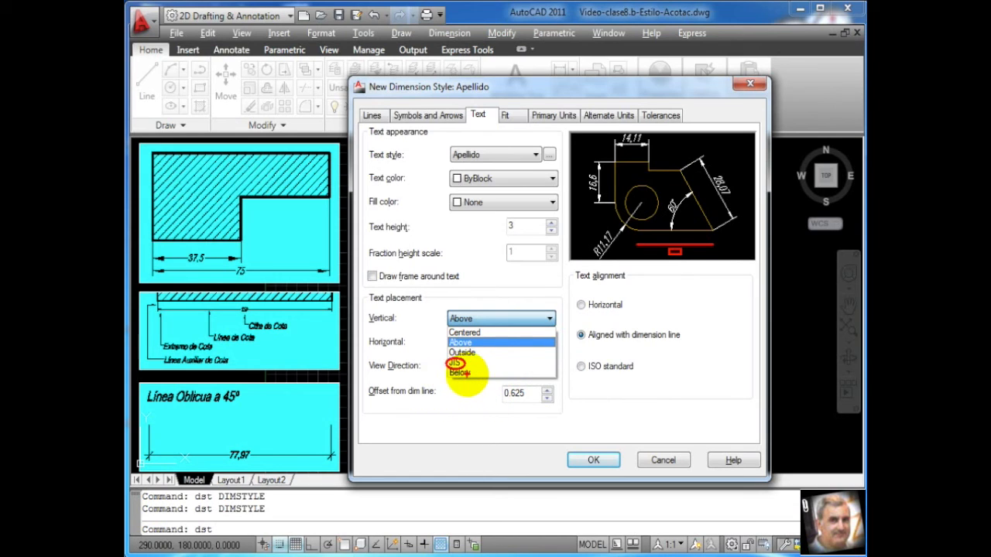
{"action": "left_click", "coordinate": [639, 257]}
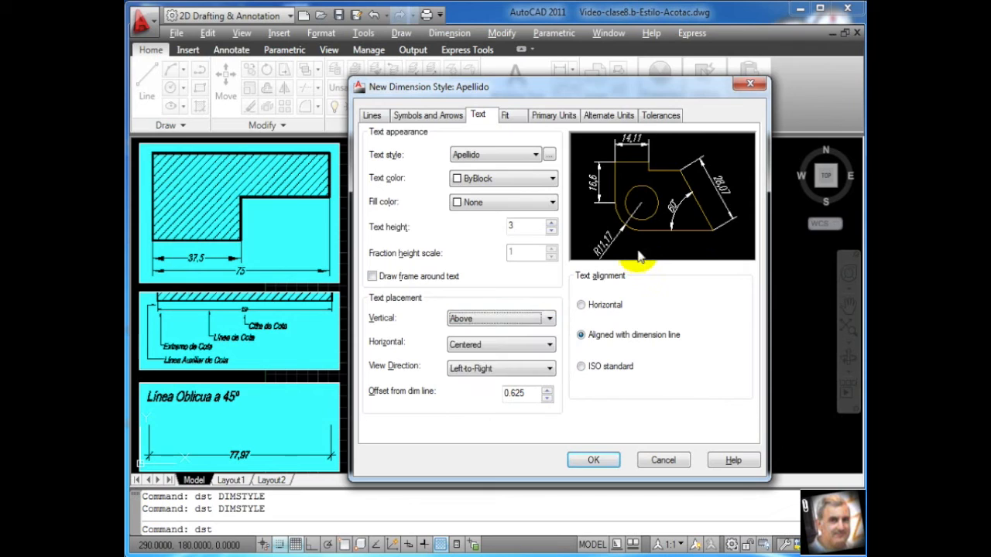
{"action": "left_click", "coordinate": [513, 318]}
{"action": "left_click", "coordinate": [490, 374]}
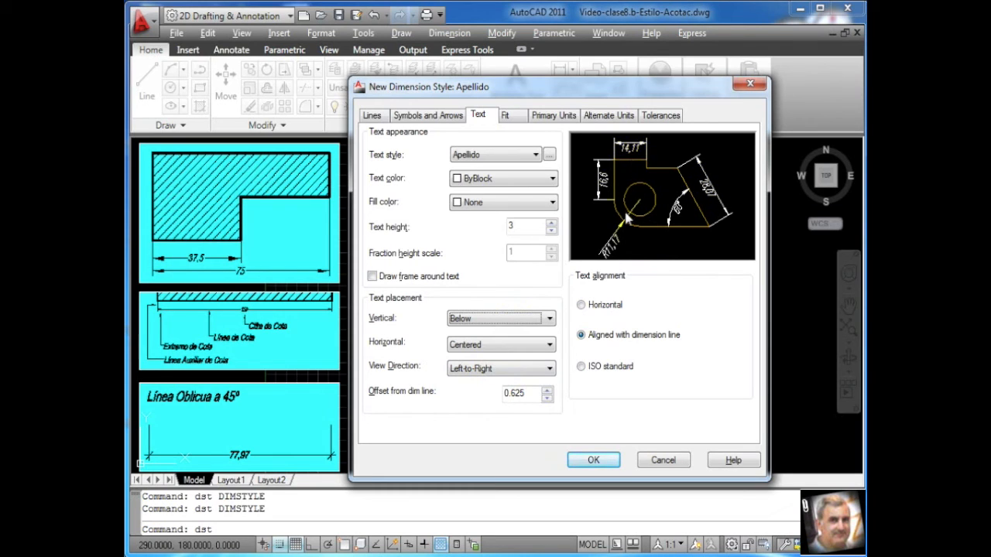
{"action": "left_click", "coordinate": [533, 320]}
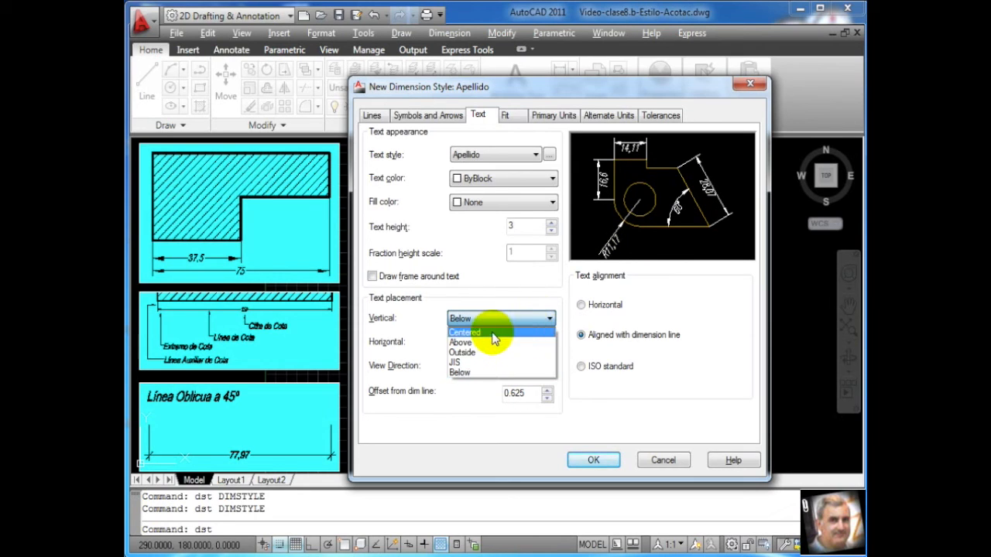
{"action": "left_click", "coordinate": [492, 333]}
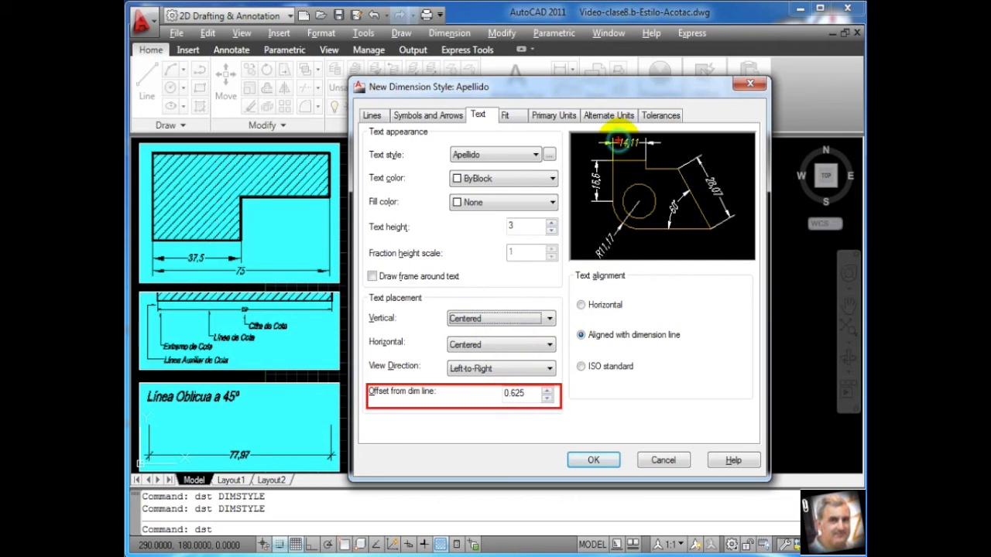
{"action": "left_click", "coordinate": [624, 143]}
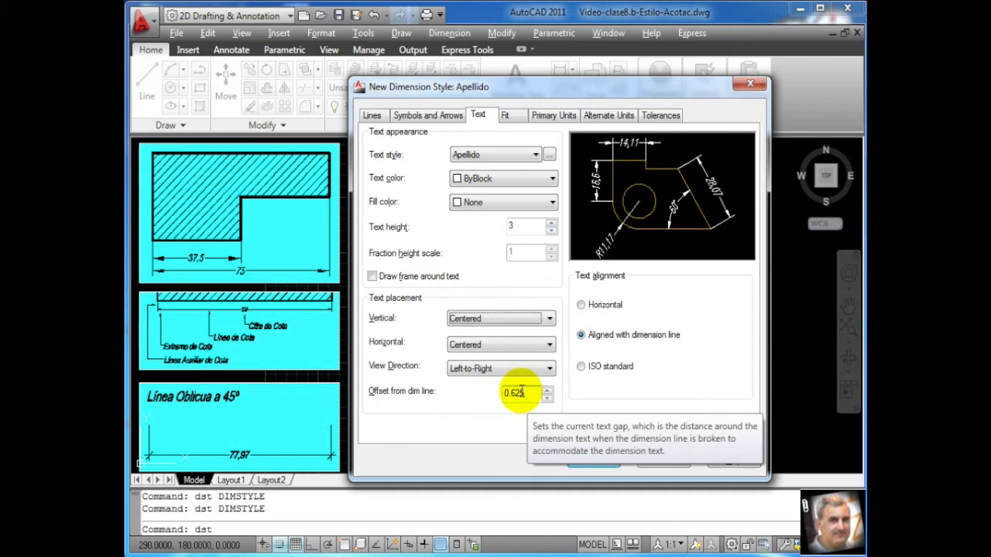
{"action": "left_click_drag", "start_coordinate": [529, 394], "coordinate": [500, 393]}
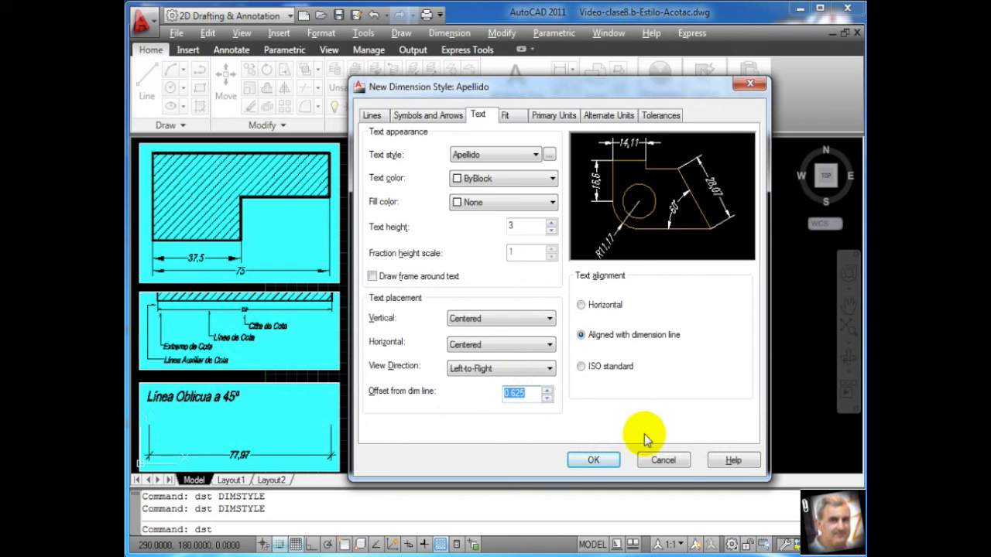
{"action": "mouse_move", "coordinate": [567, 269]}
{"action": "left_mouse_down", "text": "ctrl"}
{"action": "mouse_move", "coordinate": [592, 337]}
{"action": "mouse_move", "coordinate": [763, 411]}
{"action": "mouse_move", "coordinate": [750, 403]}
{"action": "left_mouse_up", "text": "ctrl"}
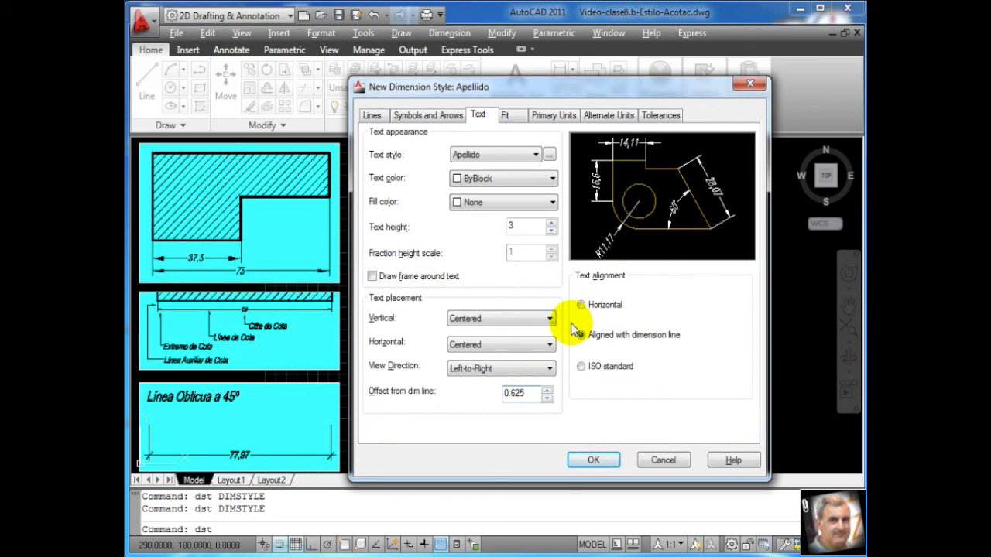
{"action": "mouse_move", "coordinate": [571, 324]}
{"action": "left_mouse_down"}
{"action": "mouse_move", "coordinate": [575, 336]}
{"action": "mouse_move", "coordinate": [695, 346]}
{"action": "left_mouse_up"}
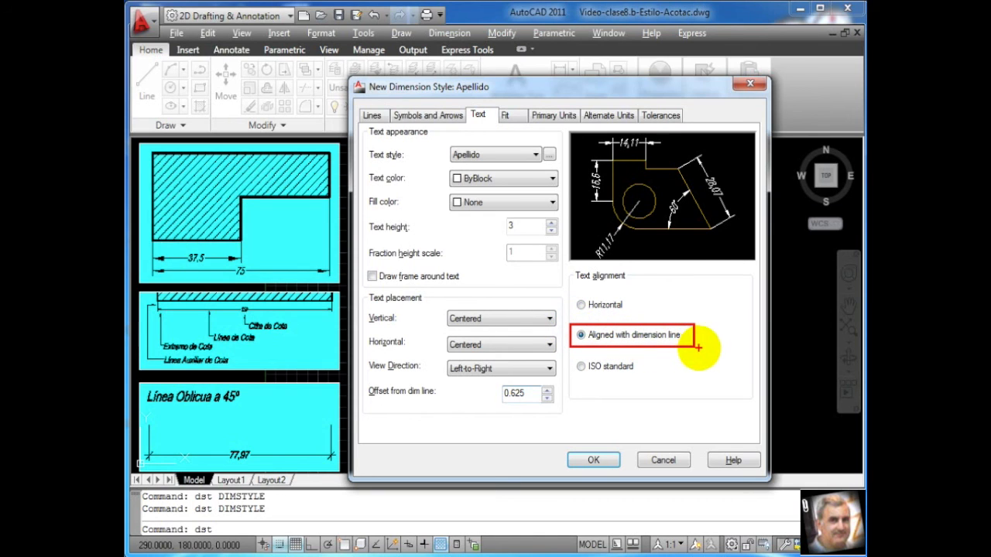
{"action": "key", "text": "Escape"}
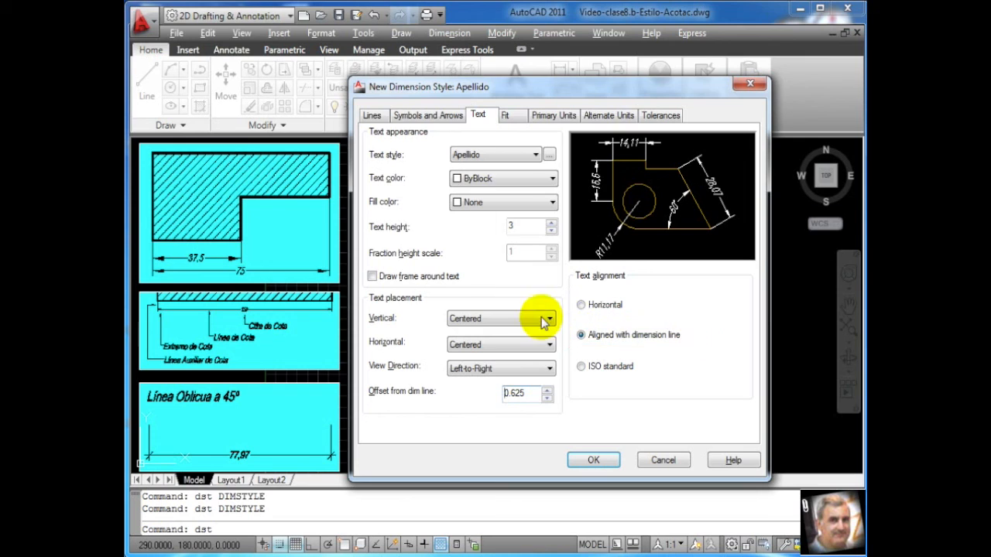
Step: Try the Horizontal and ISO standard text alignments, and set the alignment back to Aligned with dimension line
{"action": "left_click", "coordinate": [581, 306]}
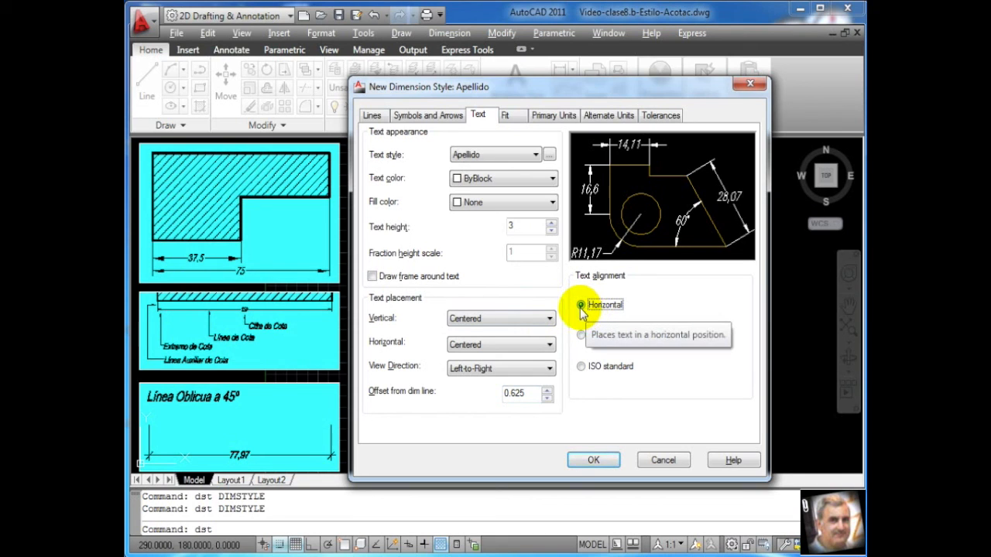
{"action": "left_click", "coordinate": [582, 368]}
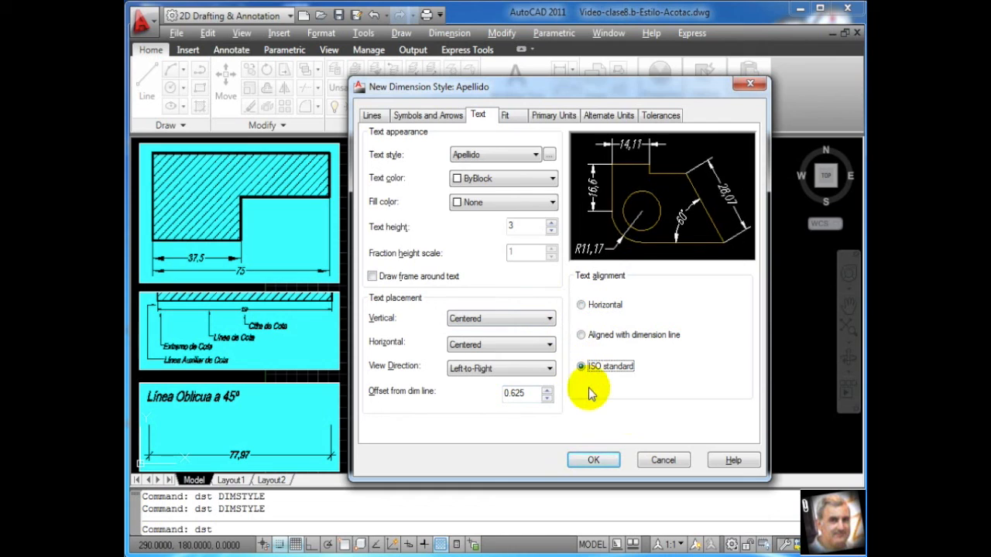
{"action": "left_click", "coordinate": [614, 341]}
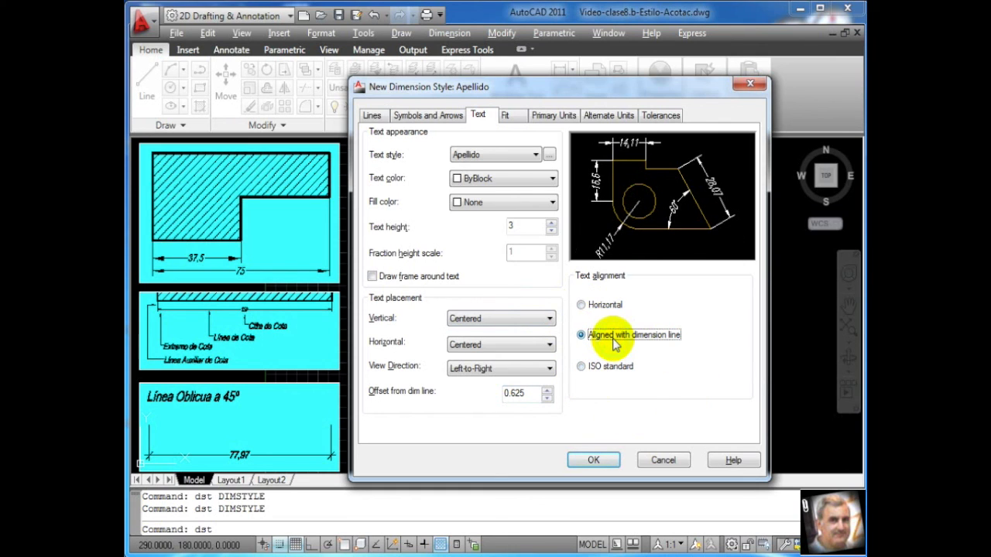
{"action": "left_click", "coordinate": [608, 372]}
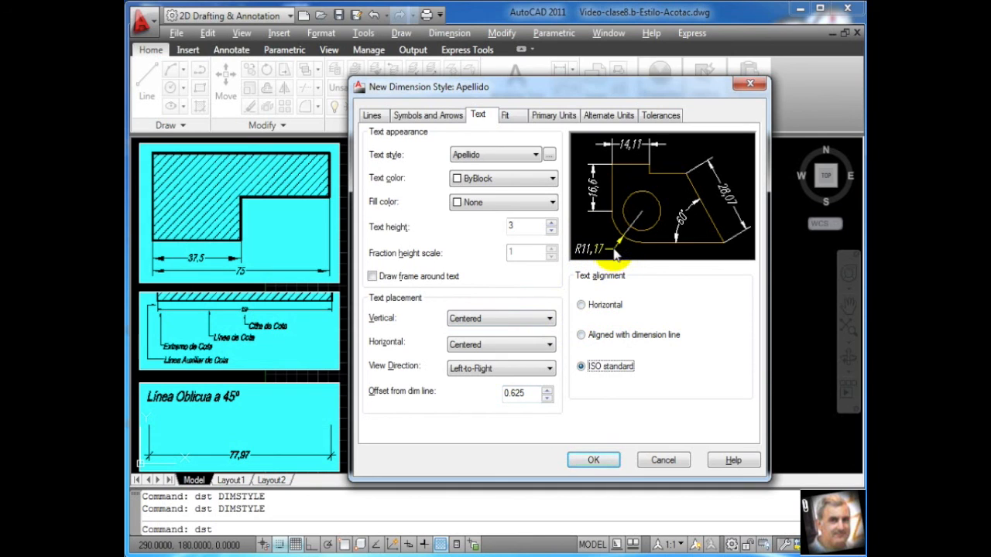
{"action": "left_click", "coordinate": [582, 334]}
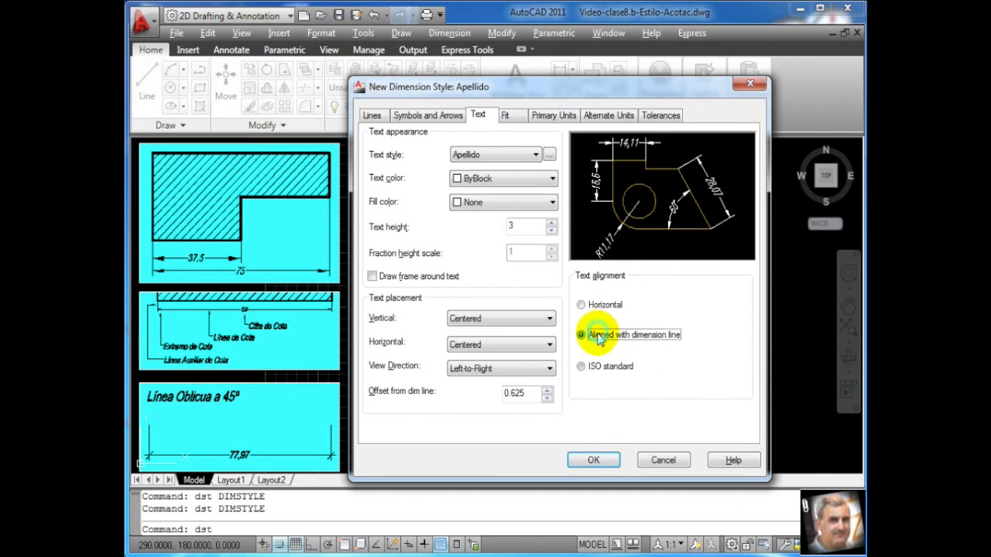